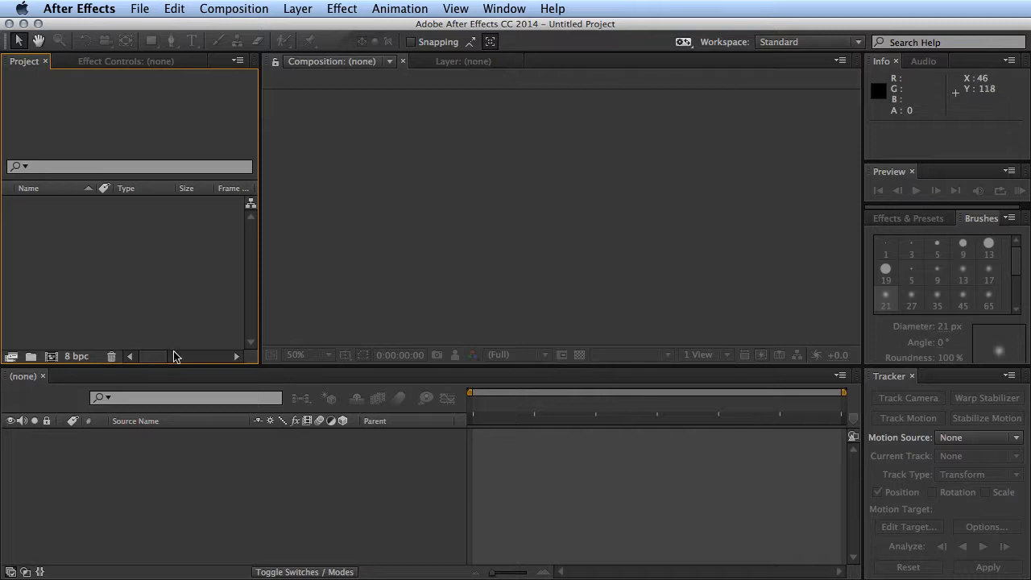
Step: Import SFMuni_logo.ai and single_point_track.m4v from the source_files folder as footage
double_click(92, 249)
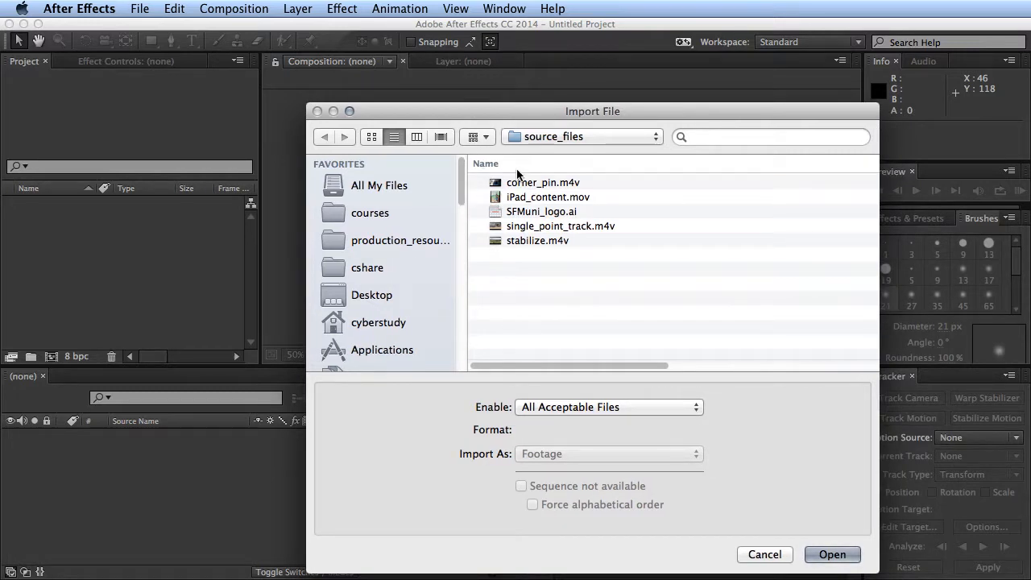
click(523, 213)
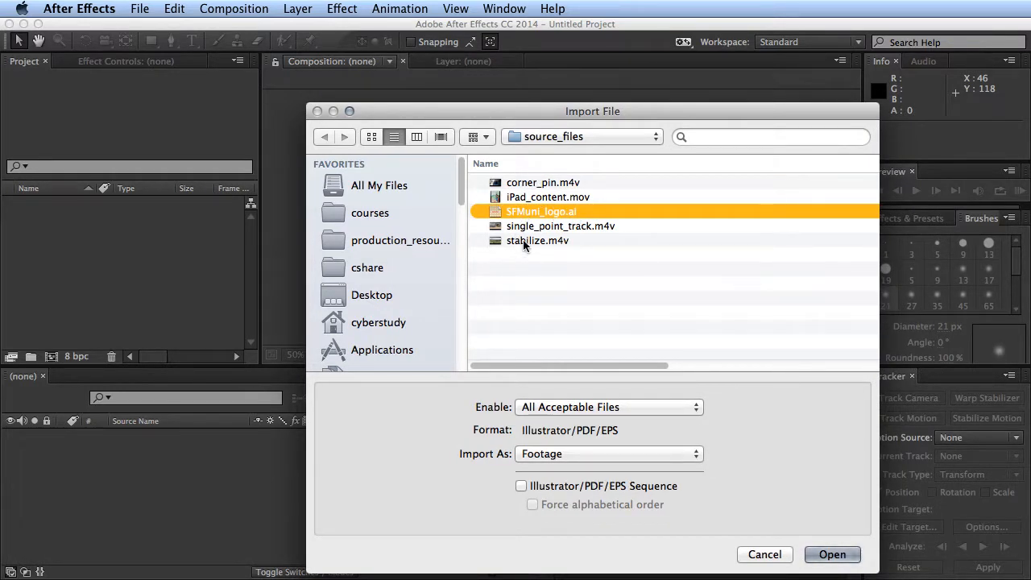
shift+click(533, 226)
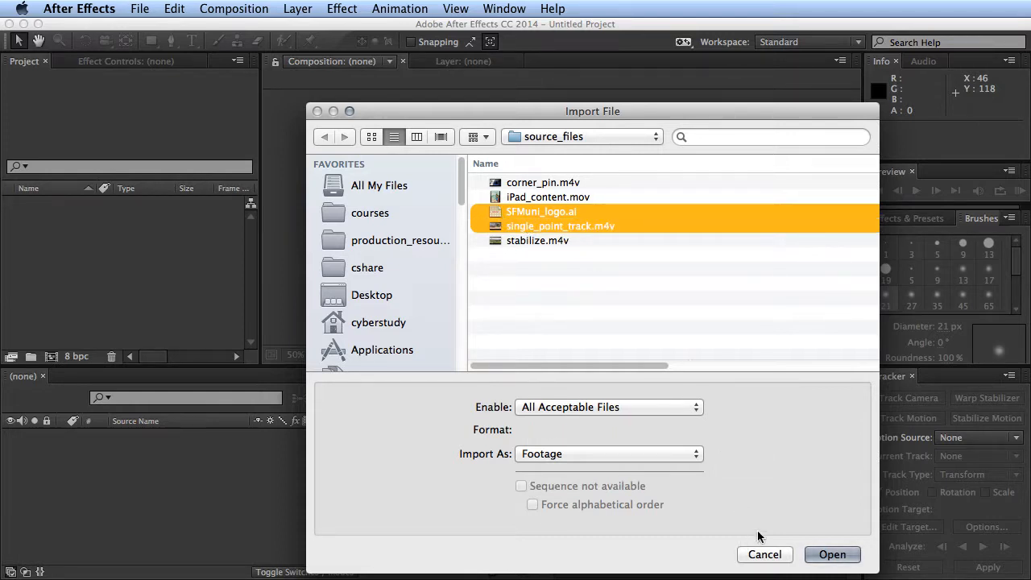
click(830, 555)
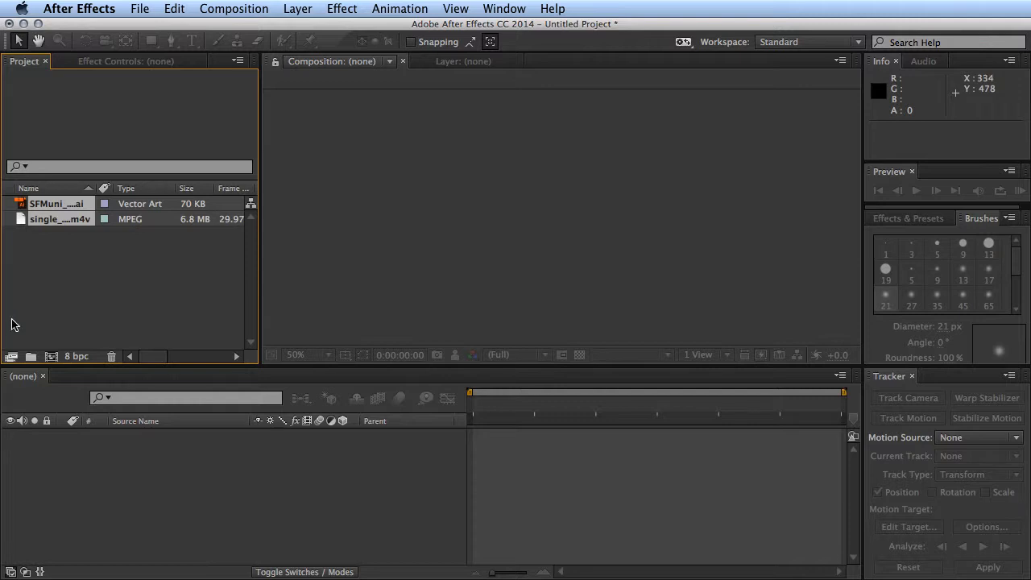
Step: Create a composition from single_point_track.m4v, scrub through the train footage, and return to the first frame
click(11, 325)
click(23, 222)
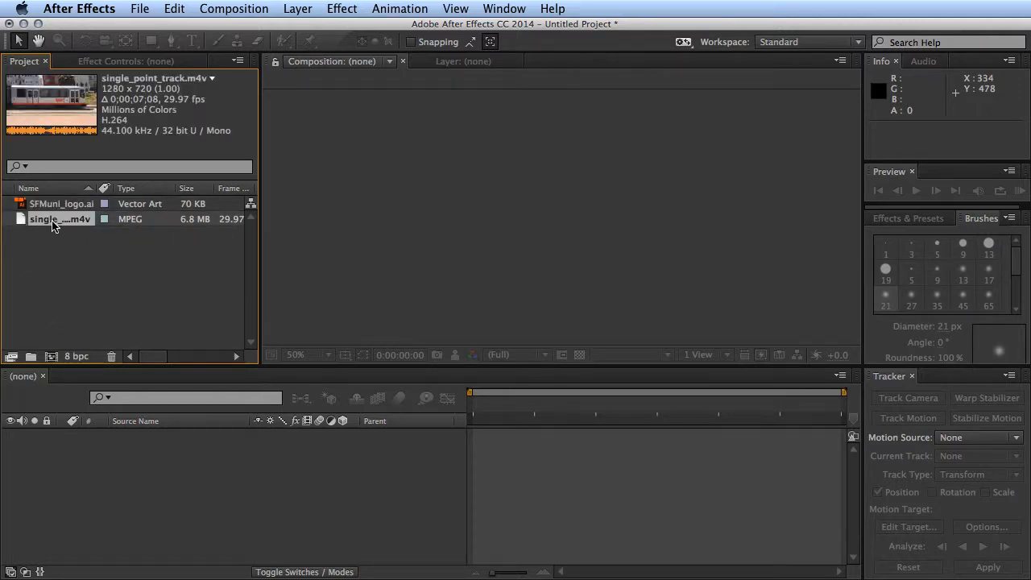
drag(23, 224, 51, 359)
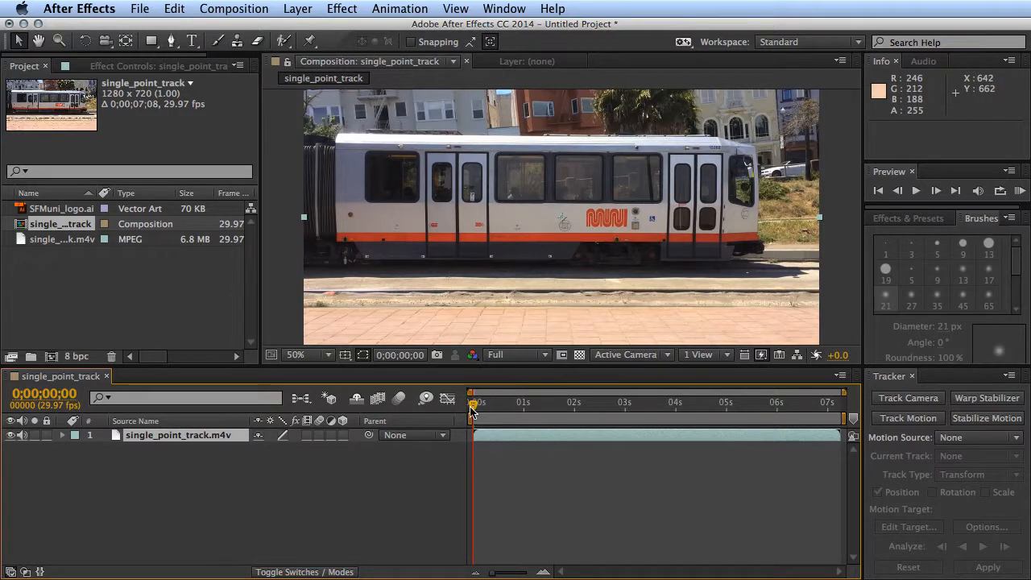
drag(473, 412, 635, 407)
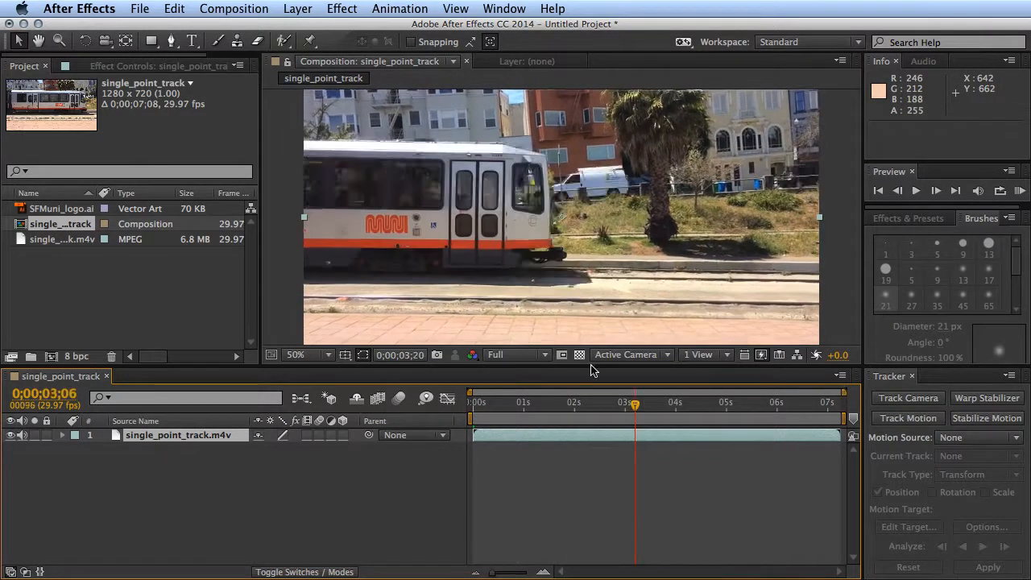
key(Home)
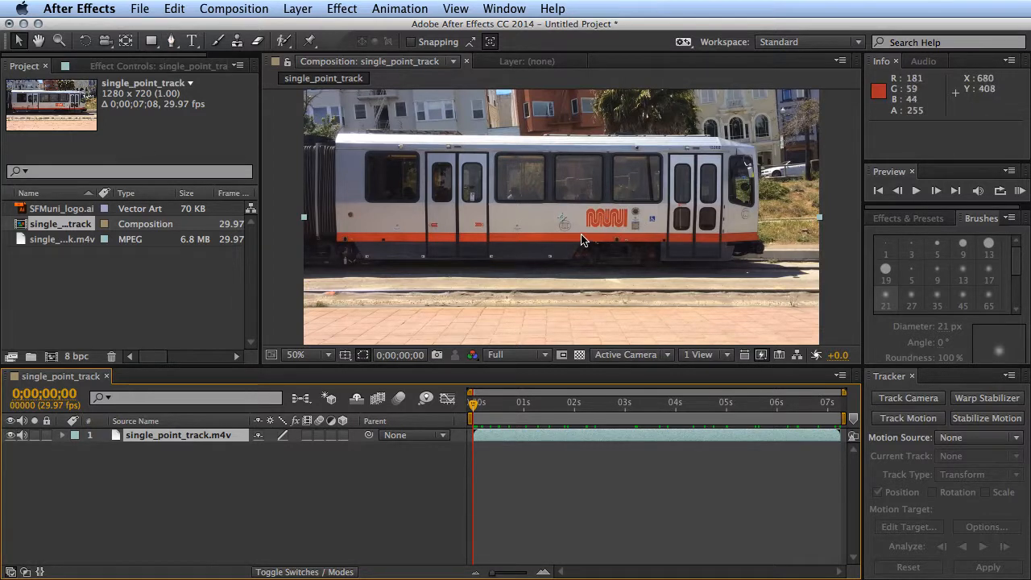
Step: Add SFMuni_logo.ai as a layer above the train footage, viewing the composition at 100% around the printed MUNI logo
key(period)
key(space)
drag(682, 194, 533, 250)
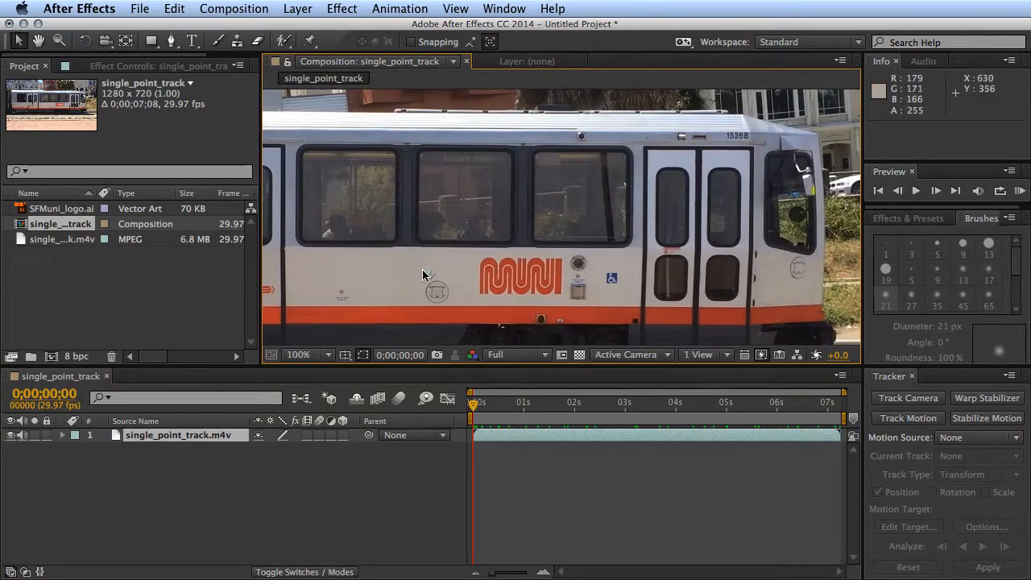
click(46, 208)
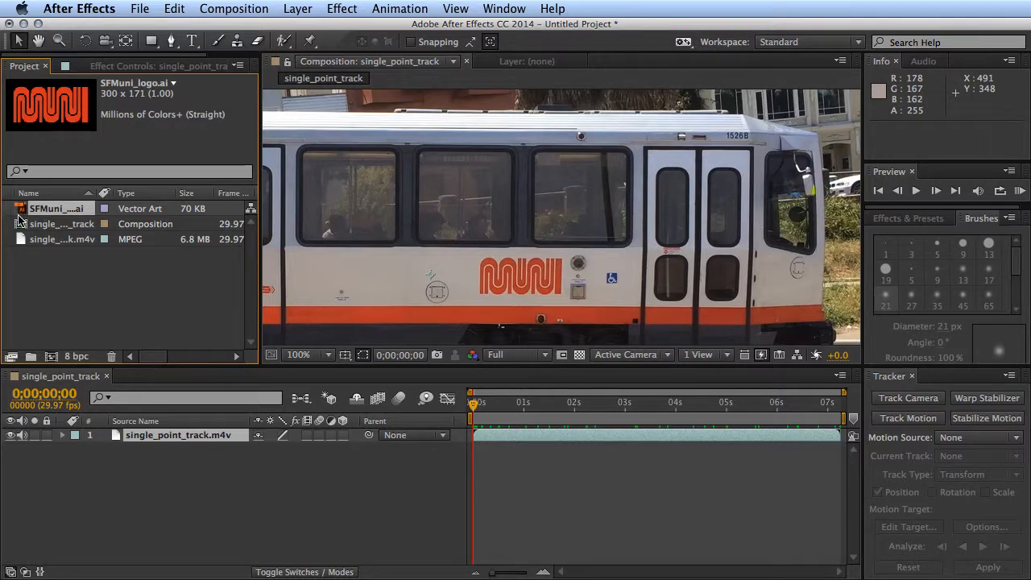
drag(20, 218, 117, 435)
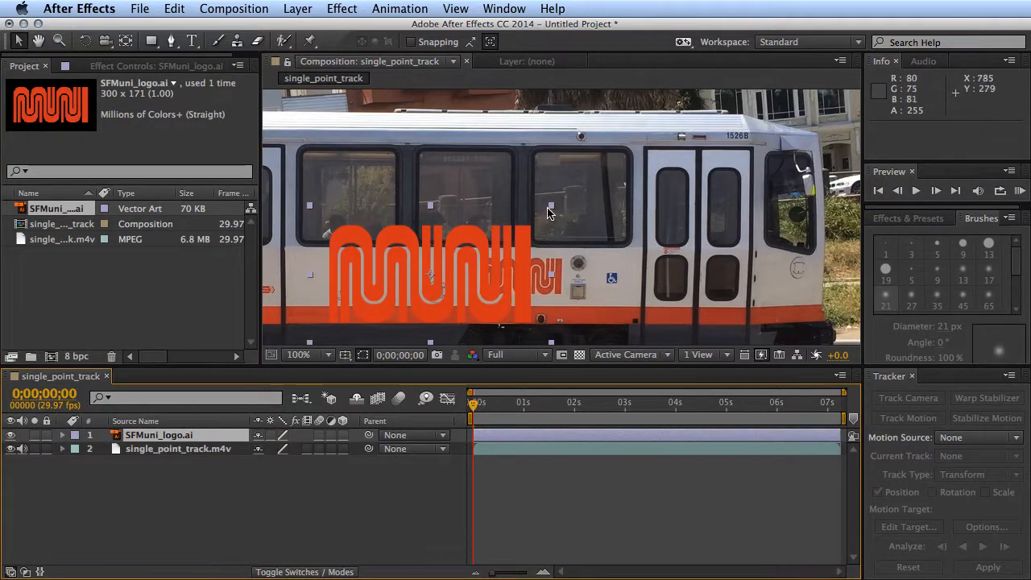
Step: Scale the logo layer to about 40.4% and position it over the train's printed MUNI logo at about 752, 361
click(551, 213)
click(538, 219)
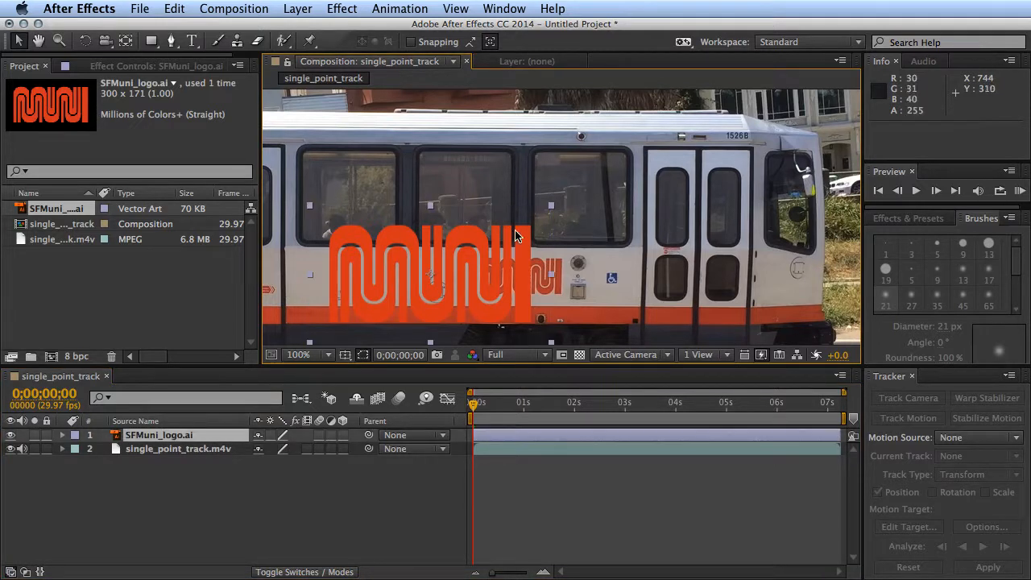
drag(550, 206, 554, 275)
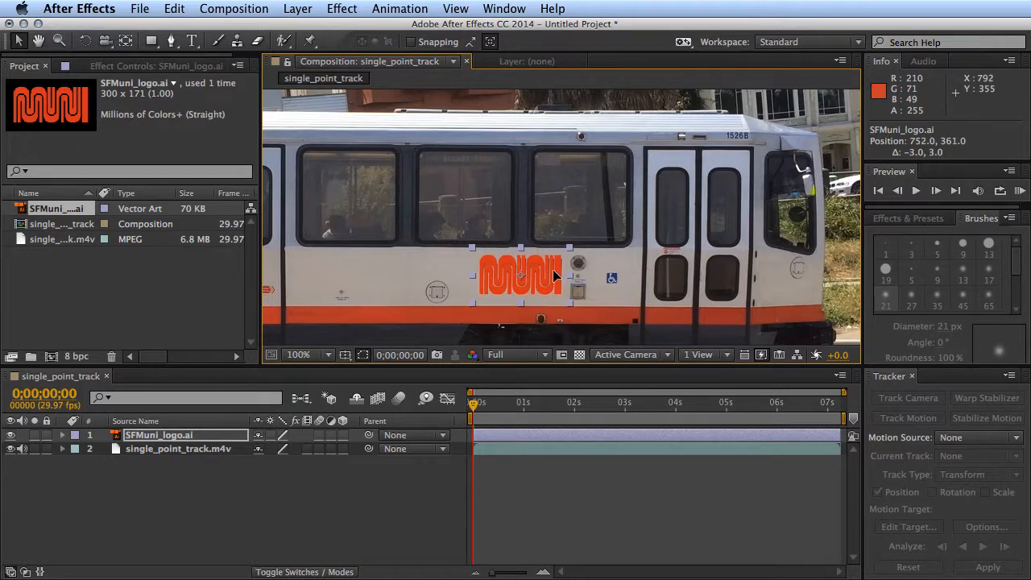
Step: Check the logo layer's Position and Scale properties, and collapse the layer again
click(150, 439)
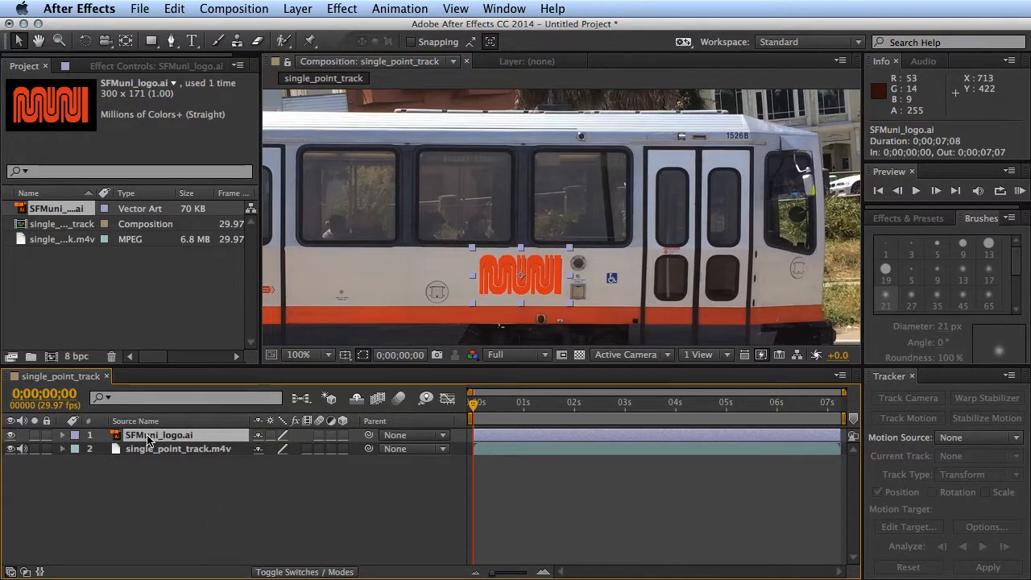
key(p)
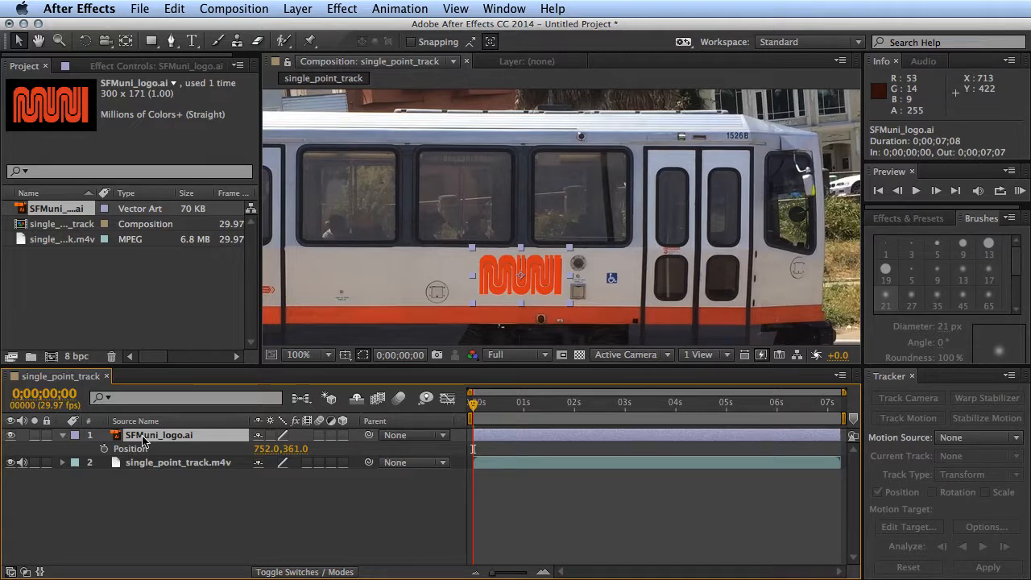
key(s)
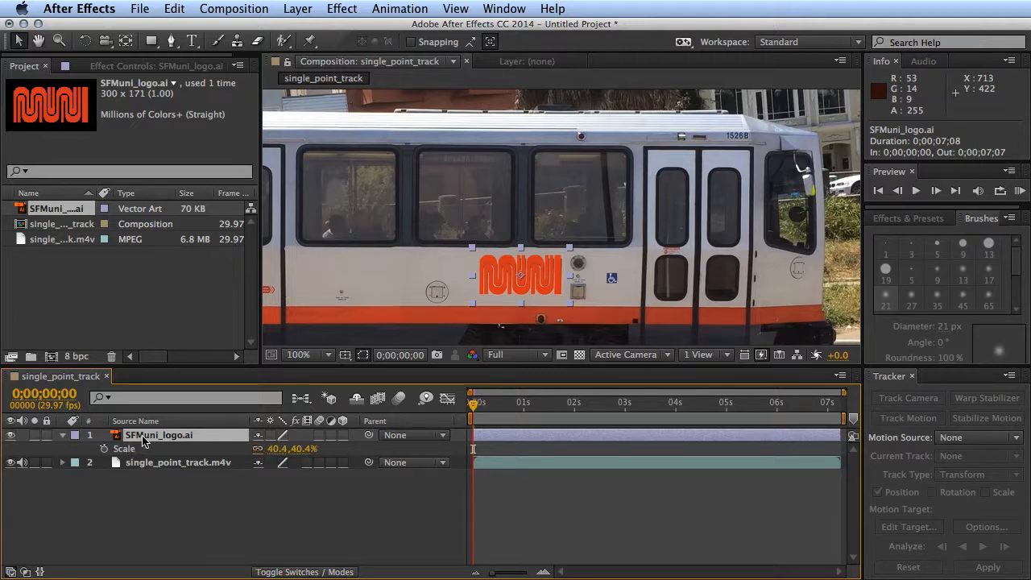
click(62, 435)
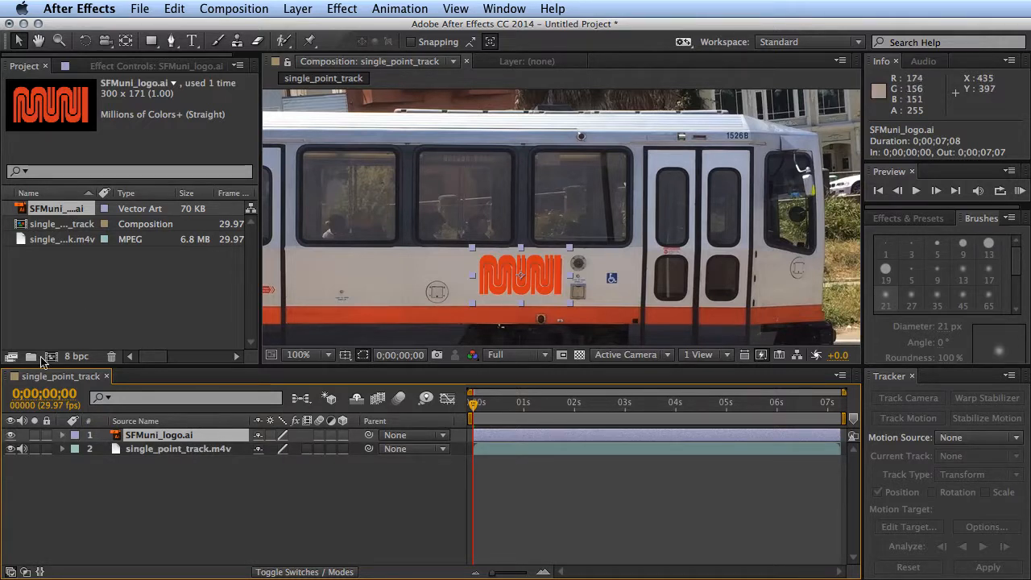
Step: Start a new solid above the footage layer, with its colour sampled from the train's pale side panel
click(151, 453)
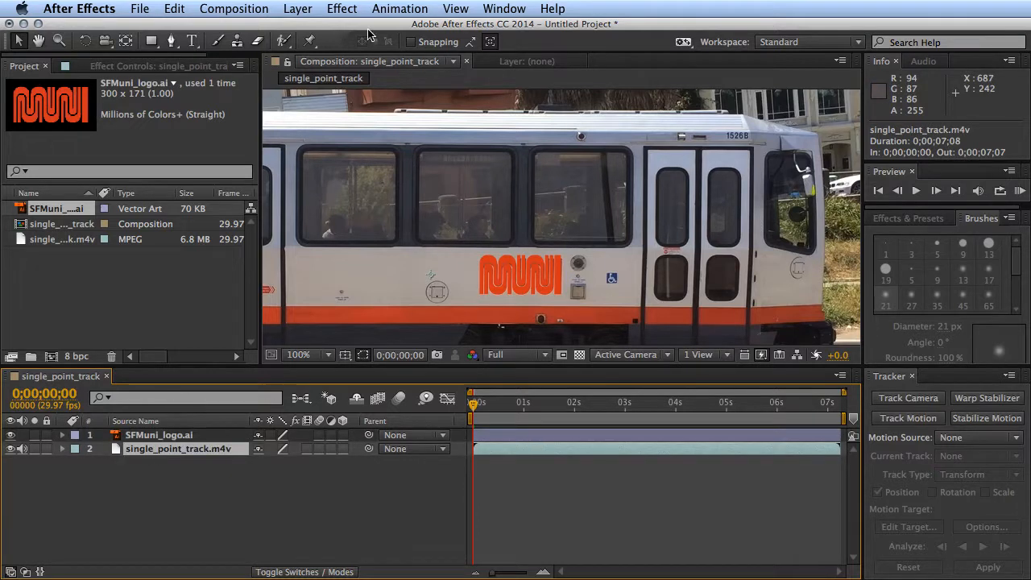
click(298, 9)
mouse_move(302, 27)
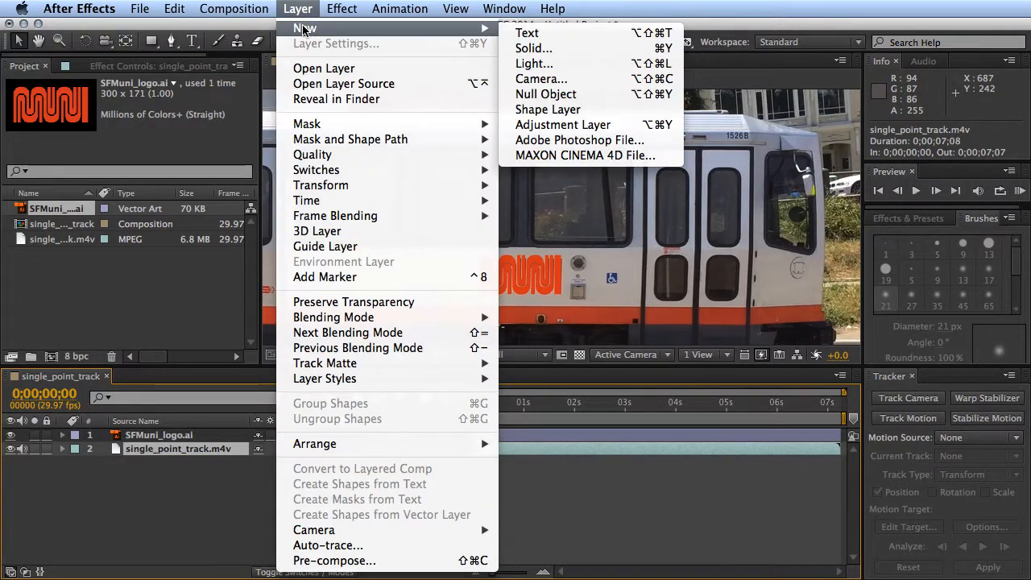
click(516, 50)
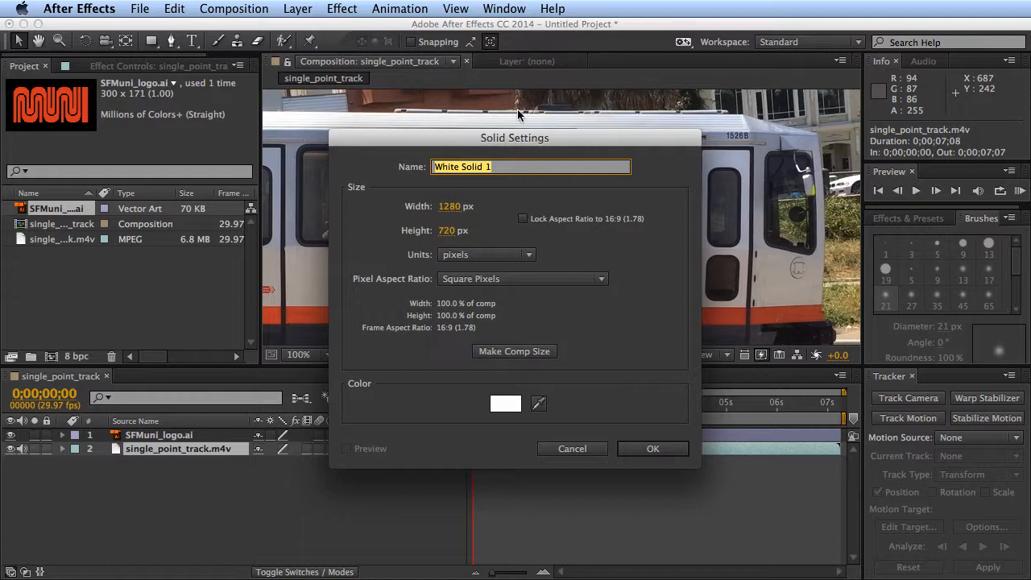
drag(537, 152, 759, 78)
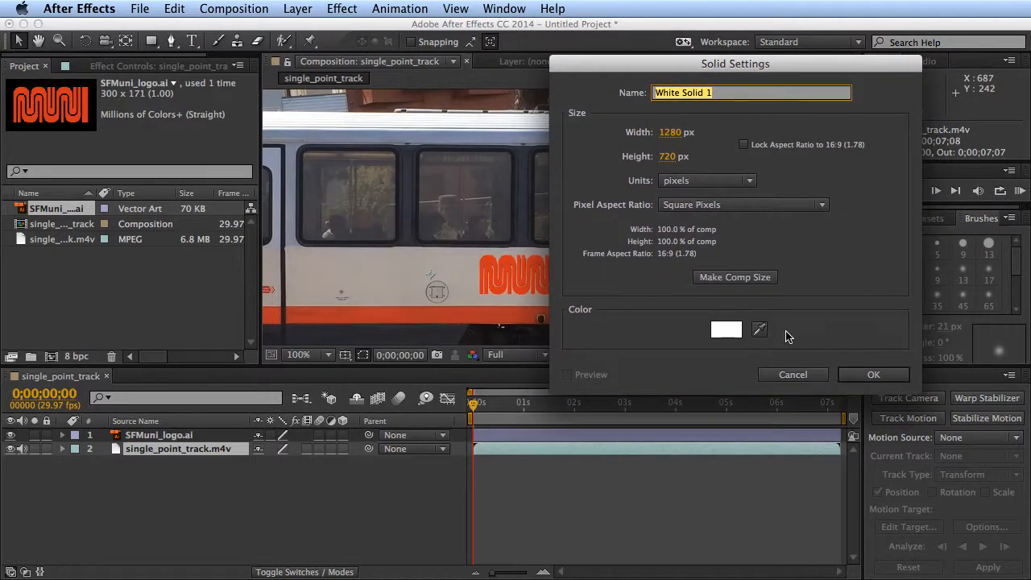
click(759, 330)
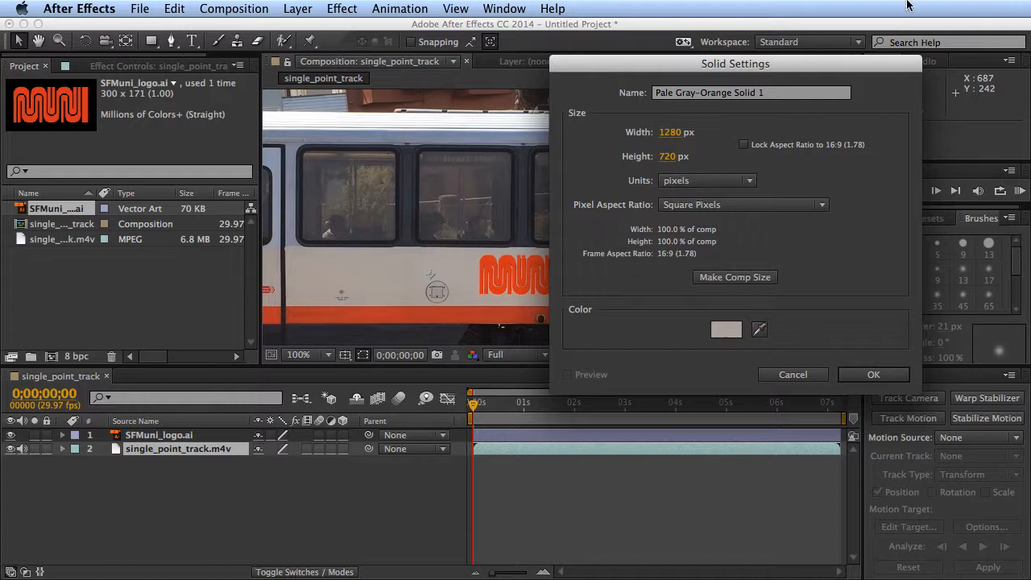
Step: Set the solid's size to 120 by 60 px and create it
click(672, 133)
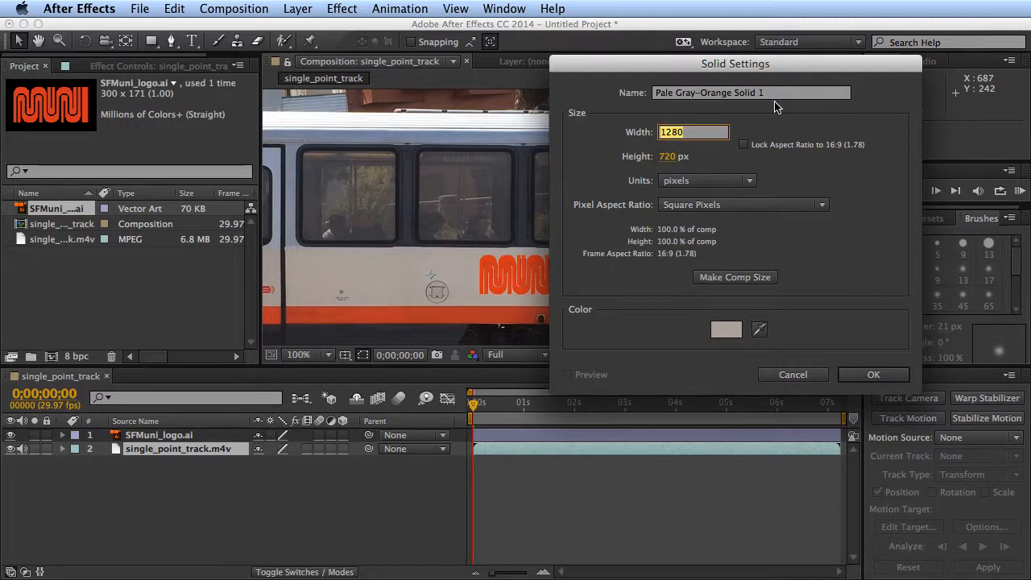
text(120)
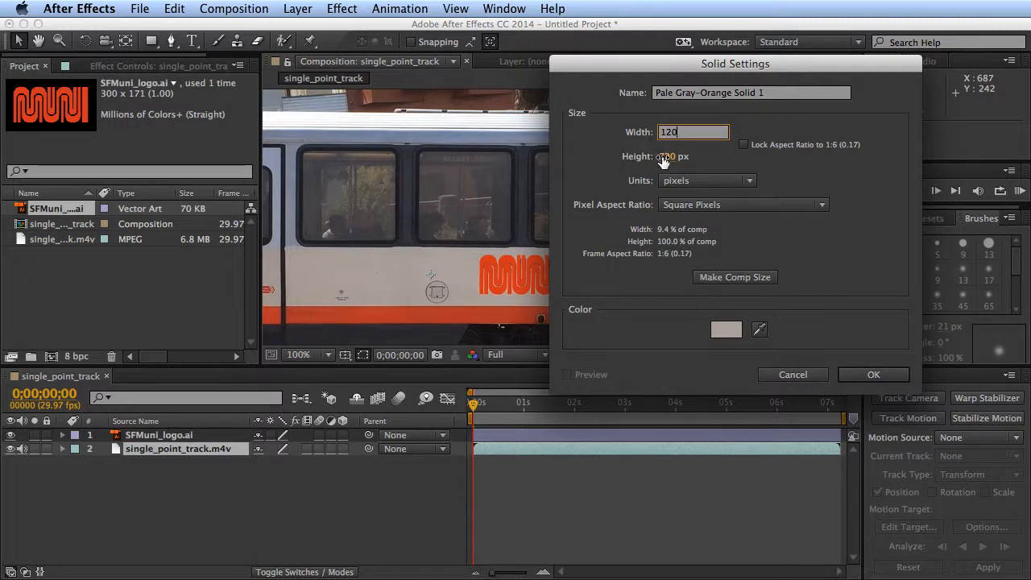
key(Tab)
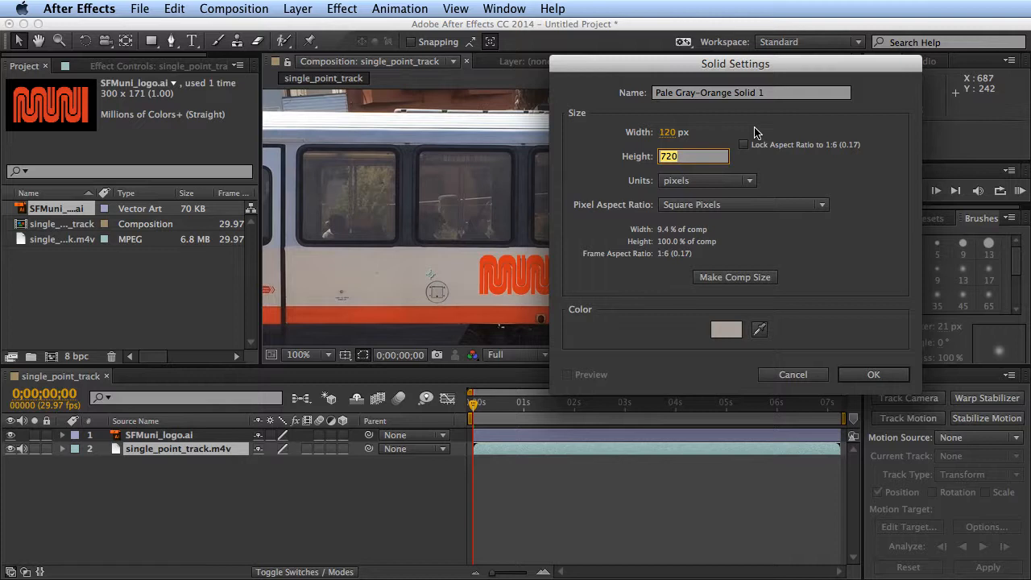
text(60)
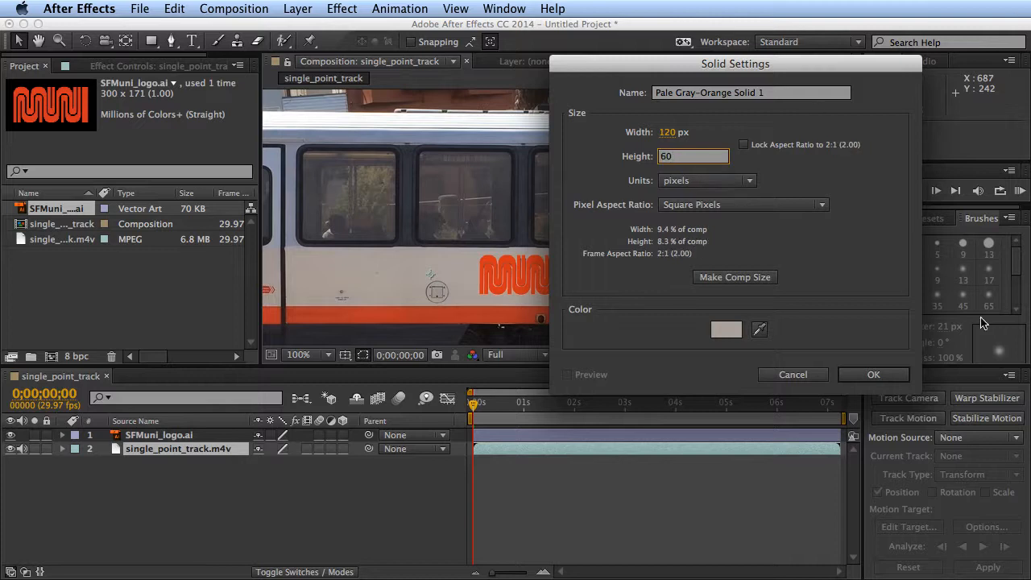
click(884, 375)
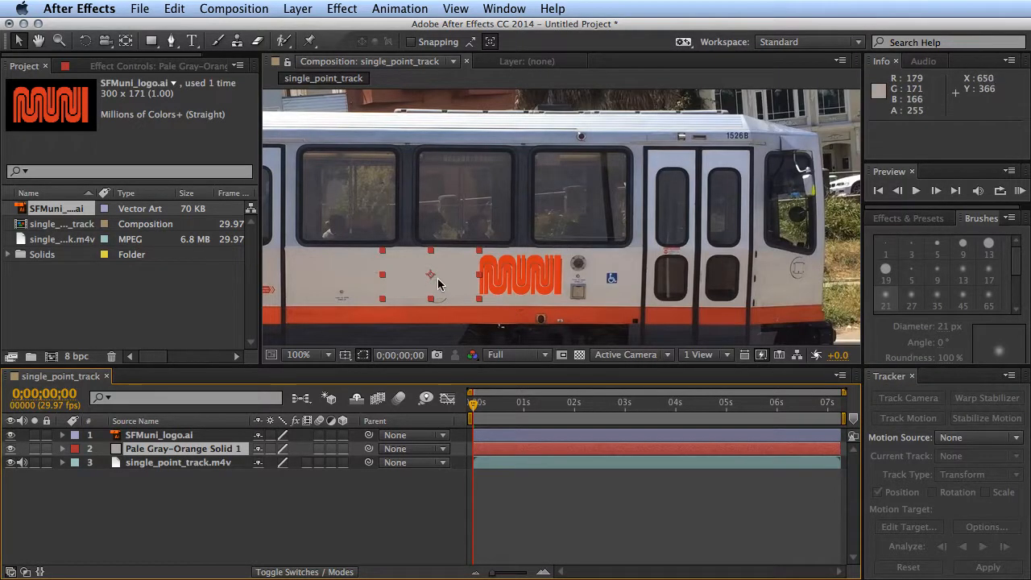
Step: Move the solid over the train's printed logo to about 749, 361 and hide the SFMuni_logo.ai layer to check coverage
drag(439, 284, 539, 286)
key(Return)
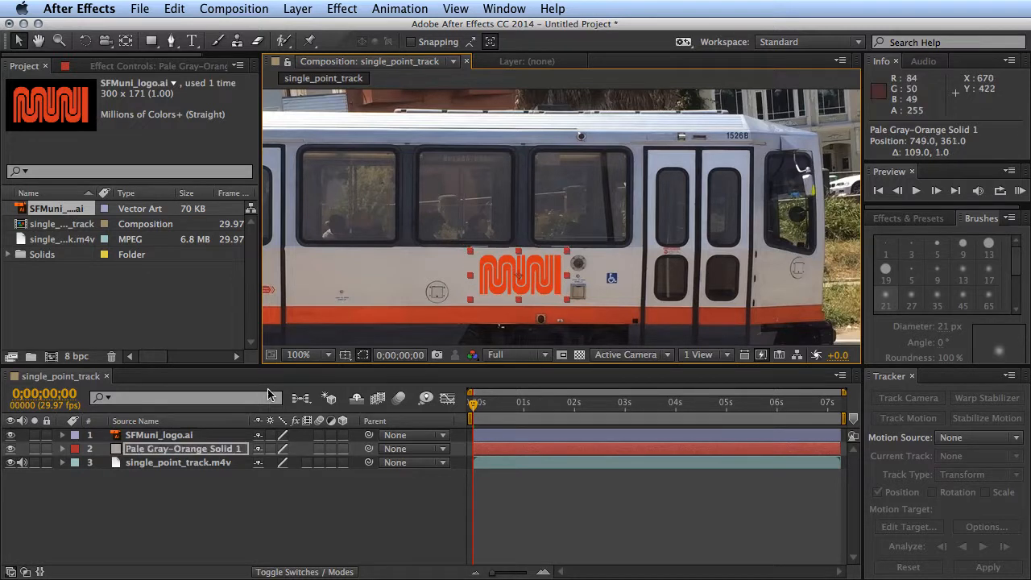
click(12, 436)
click(679, 355)
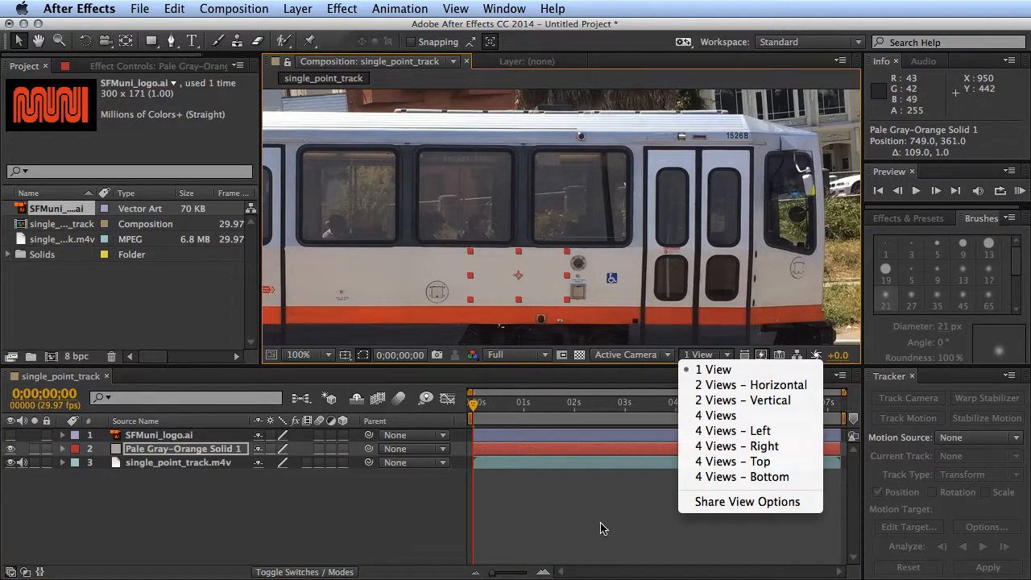
click(600, 528)
click(850, 274)
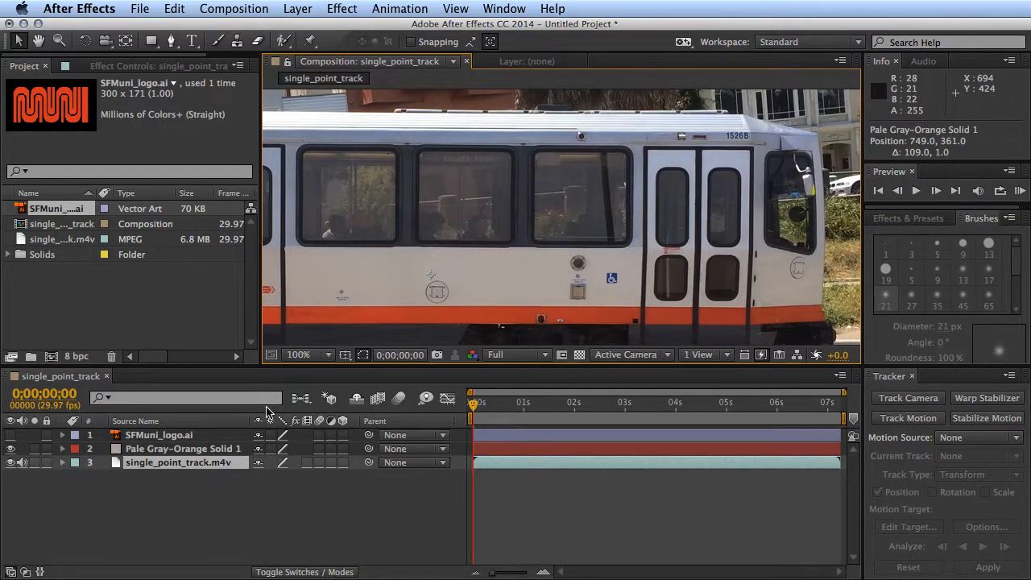
Step: Nudge the solid slightly down and left over the printed logo, and show the SFMuni_logo.ai layer again
click(175, 448)
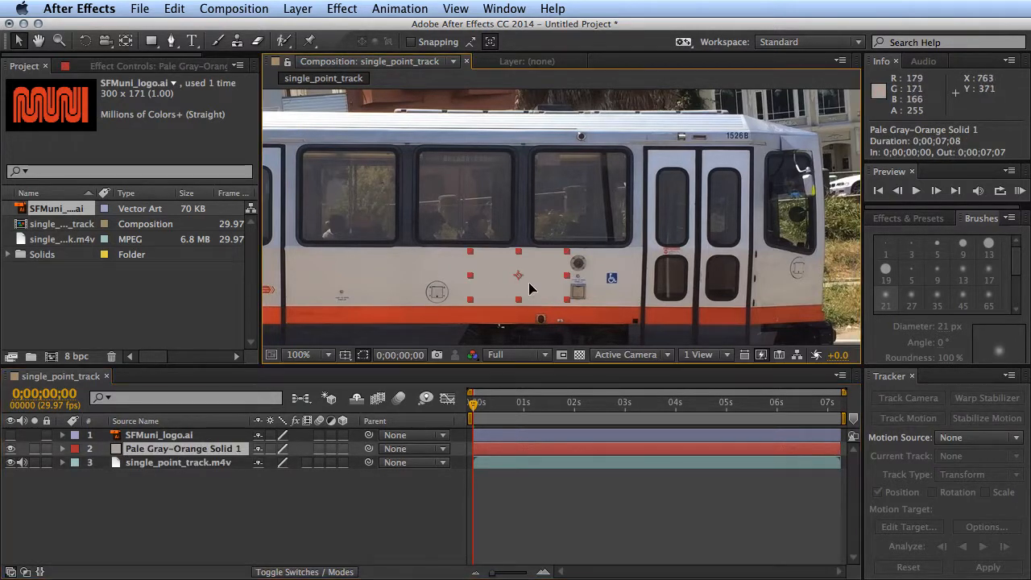
drag(529, 282, 525, 285)
click(577, 524)
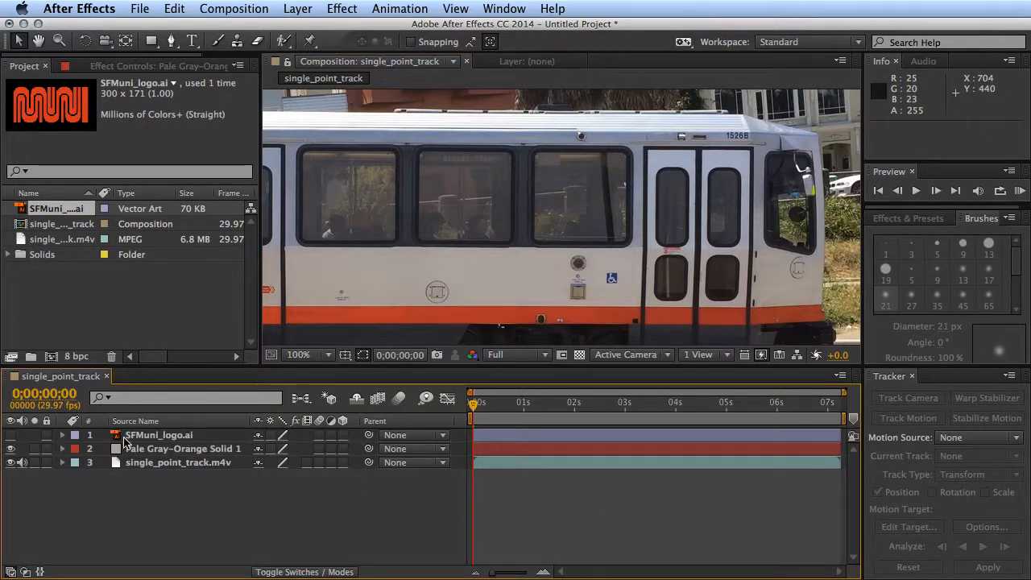
click(12, 435)
click(373, 445)
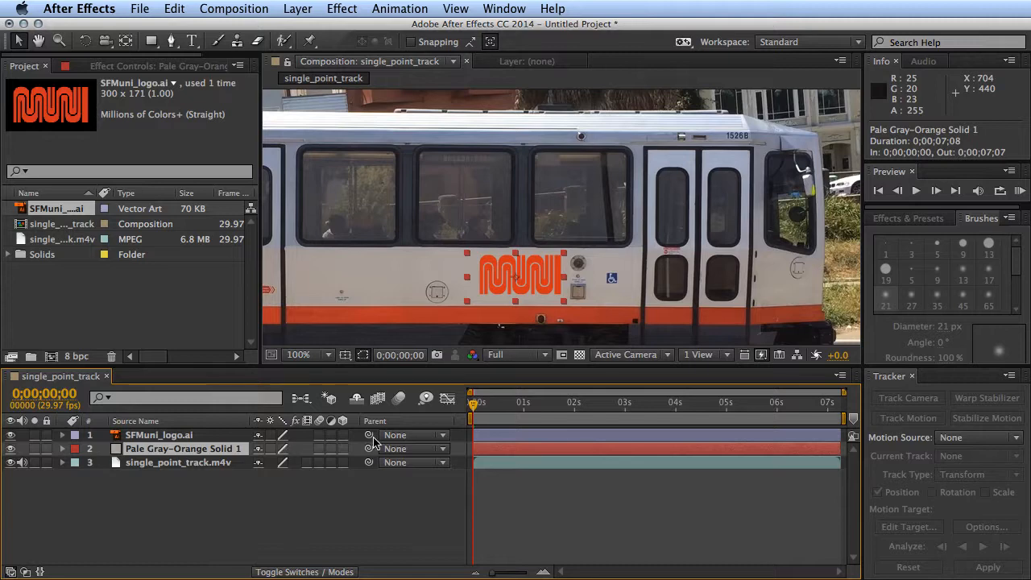
Step: Scrub through the clip back to the first frame and select the single_point_track.m4v layer
drag(477, 408, 450, 399)
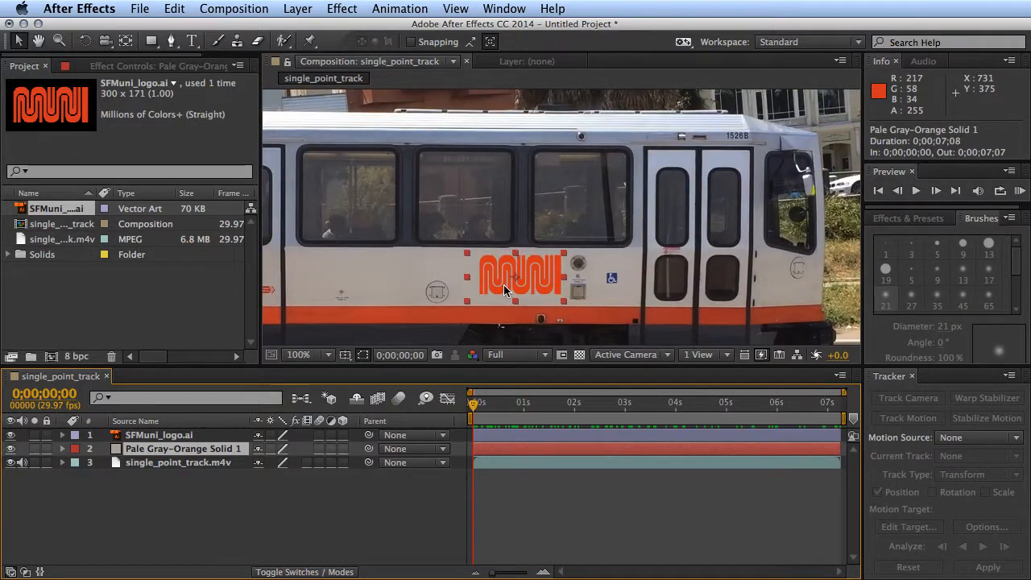
click(194, 465)
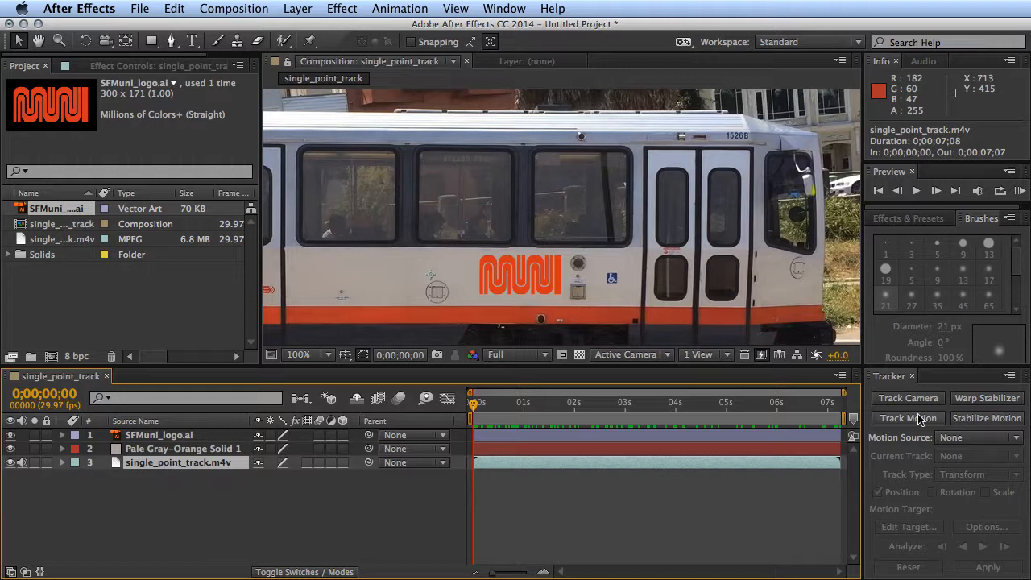
click(912, 376)
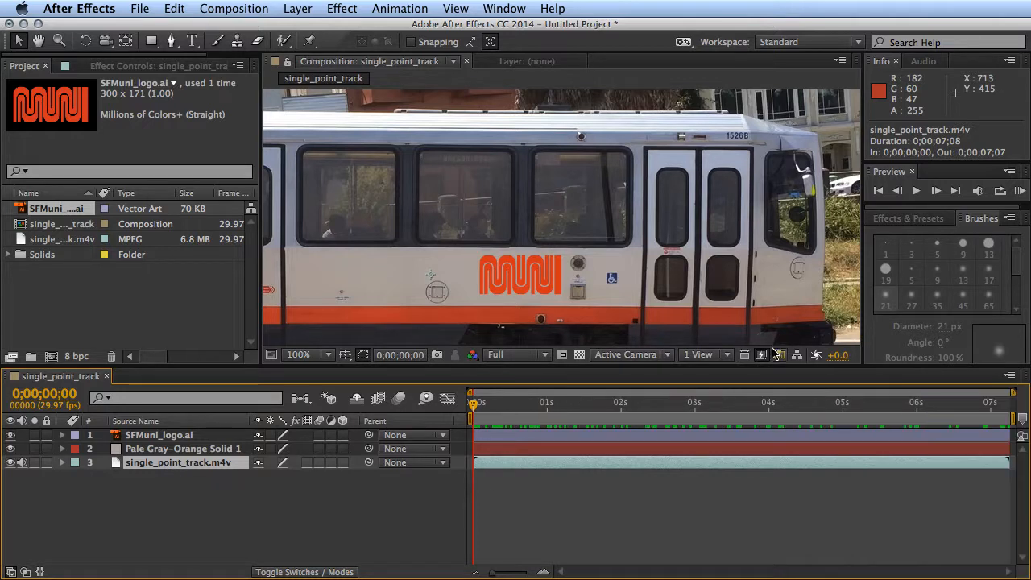
right_click(171, 463)
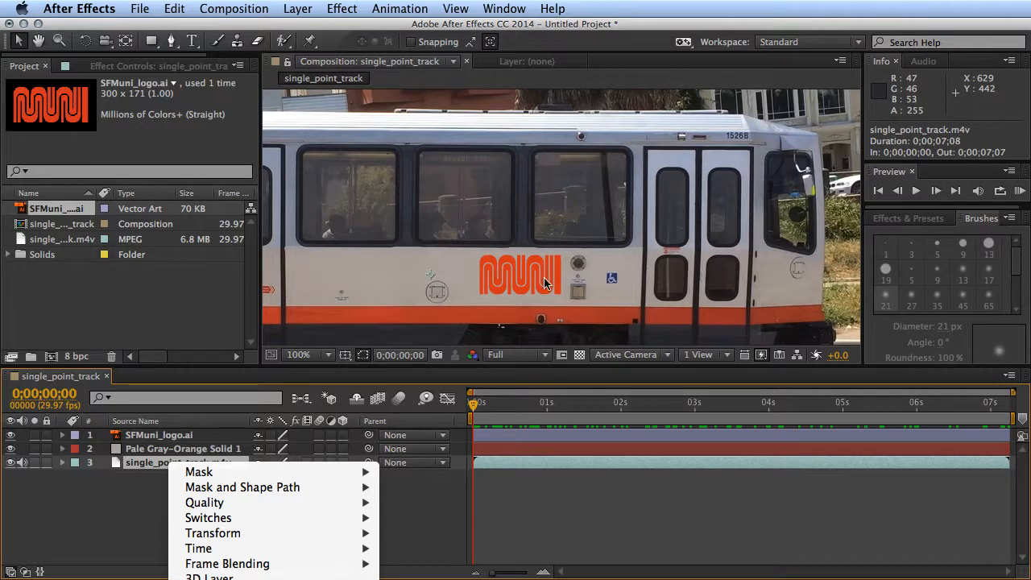
click(721, 18)
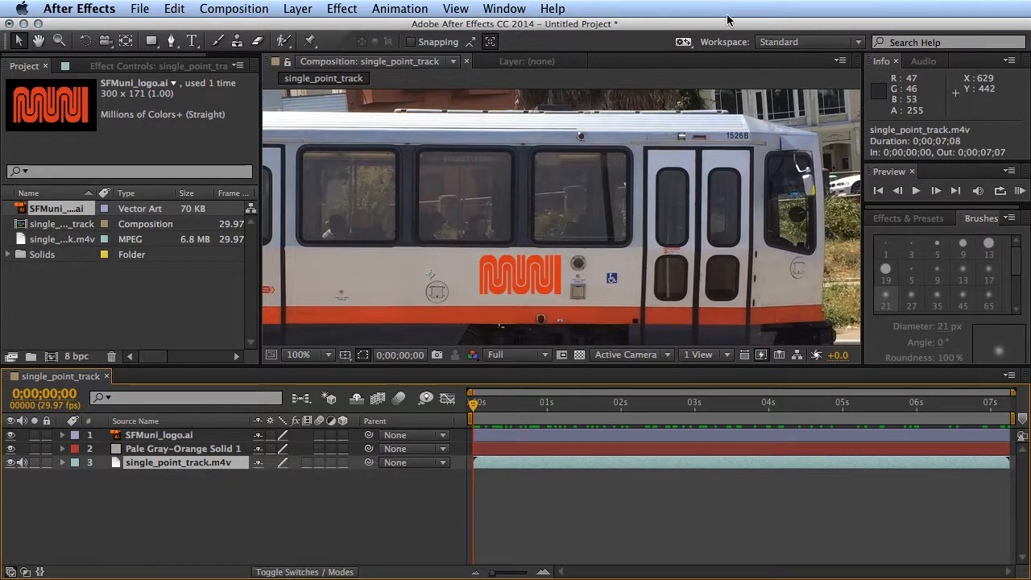
click(502, 10)
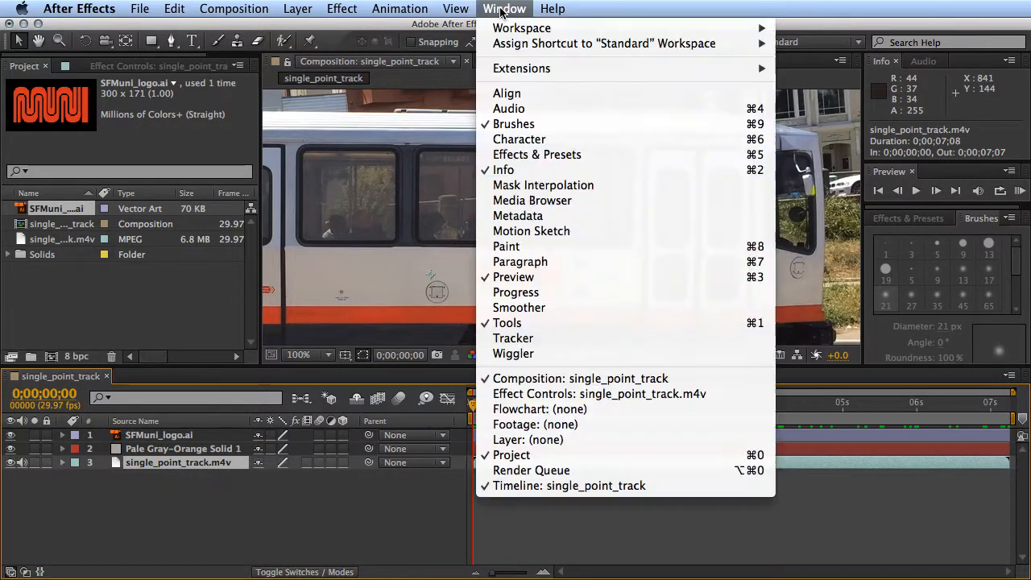
click(602, 336)
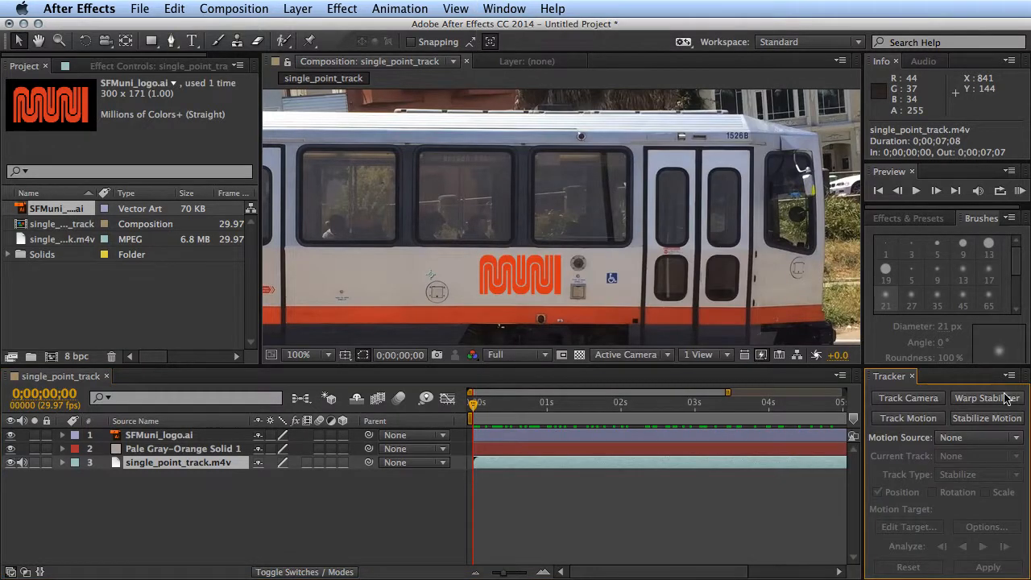
Step: Start a position motion track on the single_point_track.m4v layer and move Track Point 1 onto the middle of the train's printed logo
click(908, 419)
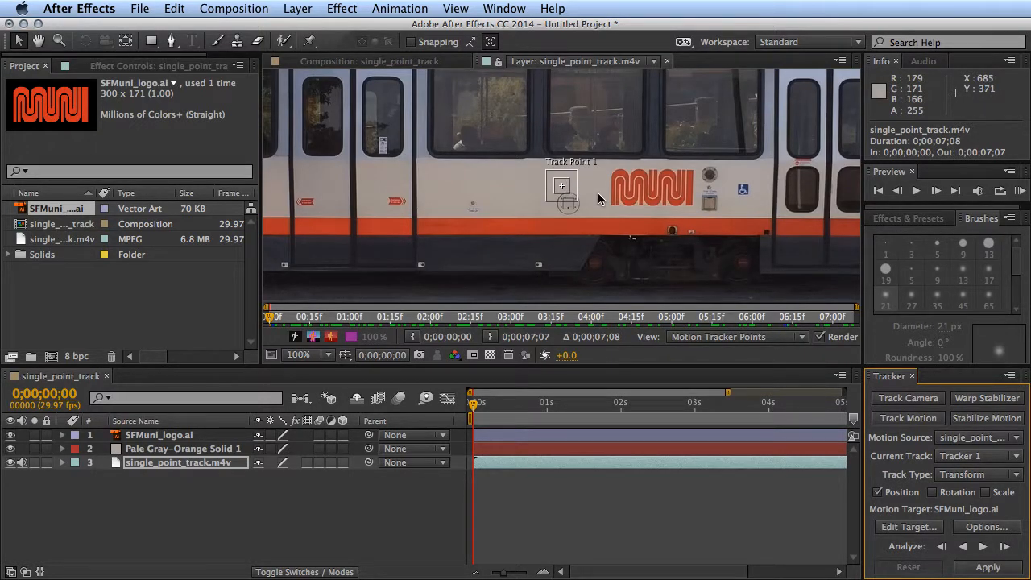
key(period)
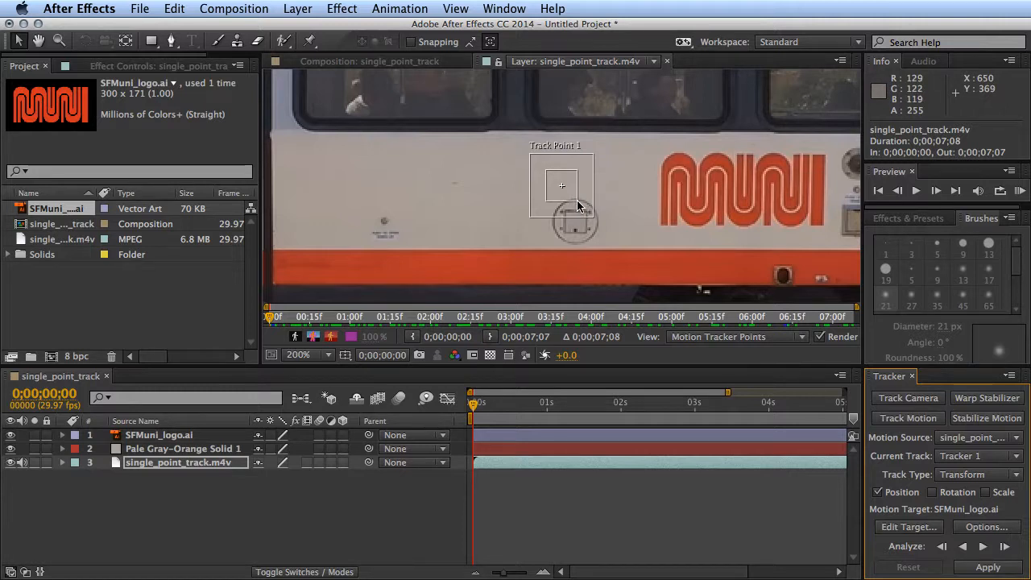
drag(577, 206, 770, 211)
click(772, 212)
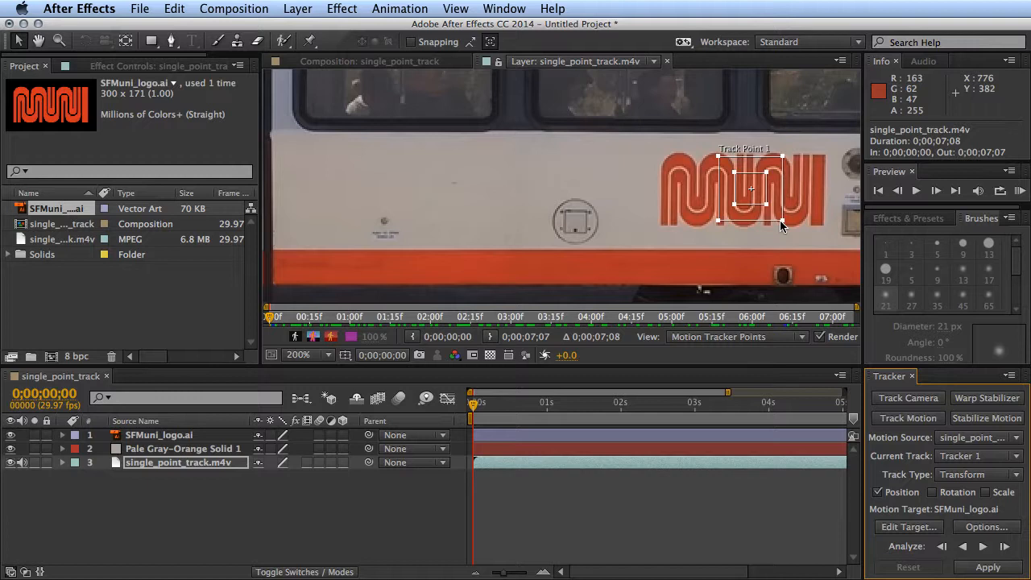
Step: Fit Track Point 1 around the logo, with the feature region about 106 by 51 px and the search region about 147 by 72 px
drag(780, 221, 817, 248)
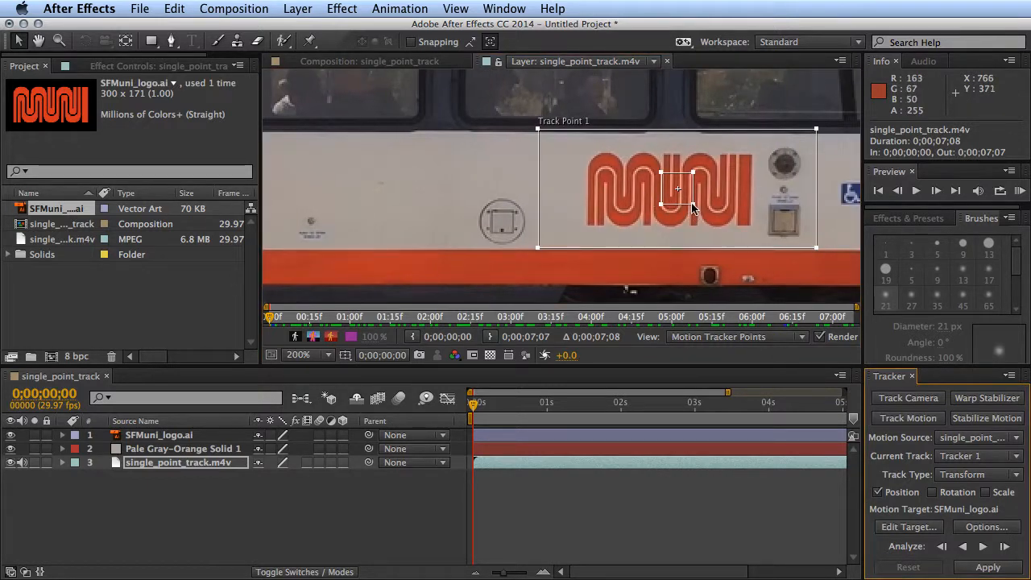
drag(693, 205, 755, 233)
mouse_move(733, 197)
mouse_down()
mouse_move(756, 231)
mouse_move(739, 206)
mouse_up()
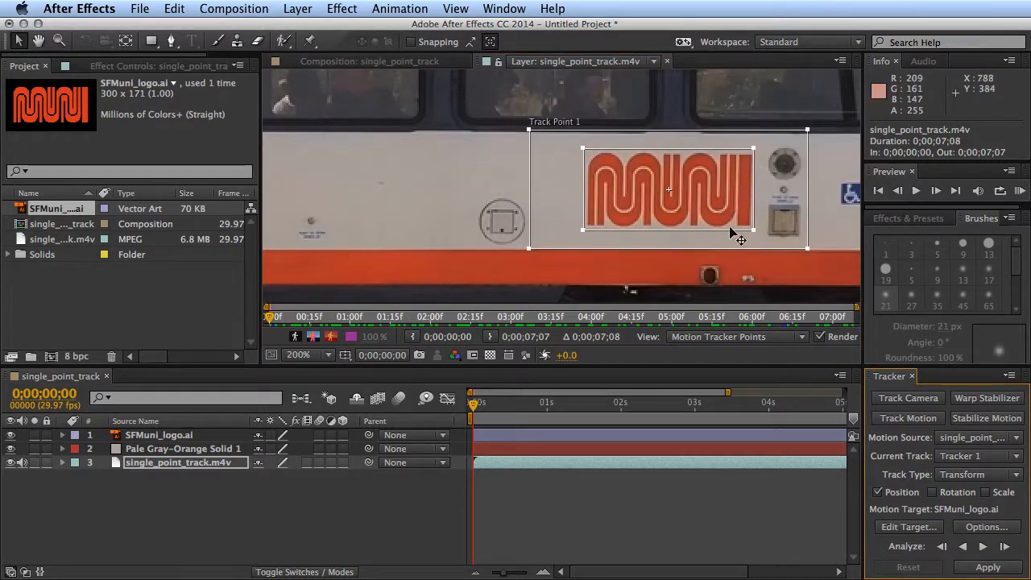
drag(810, 252, 788, 252)
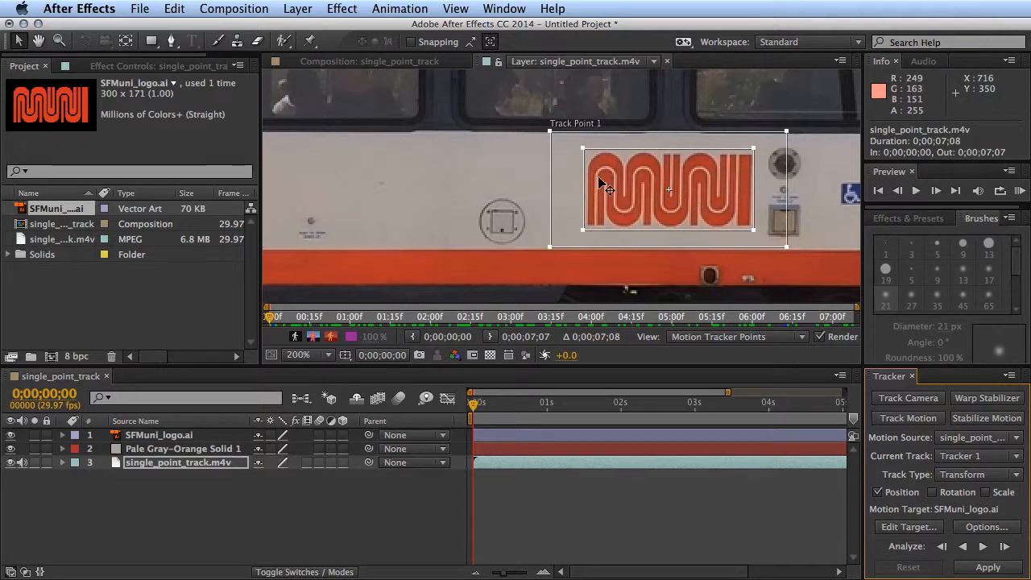
Step: Analyze the logo's motion forward from the first frame, stopping once the logo has left the picture
click(985, 548)
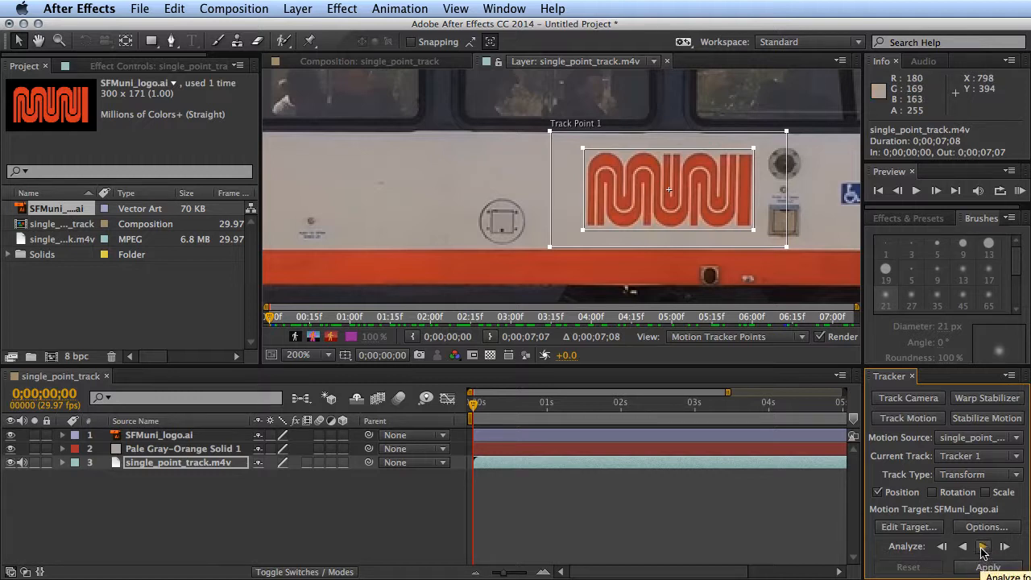
key(comma)
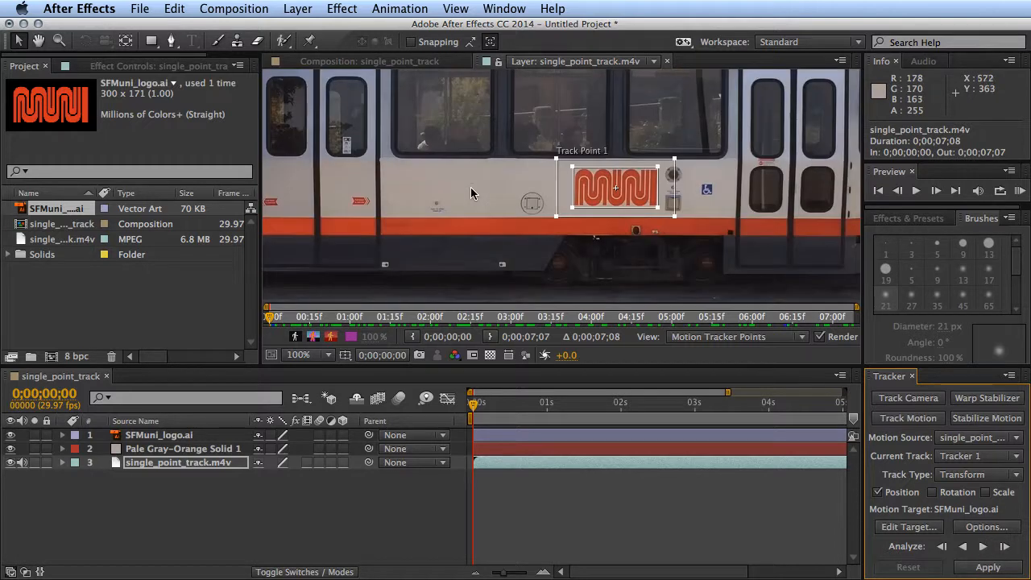
key(comma)
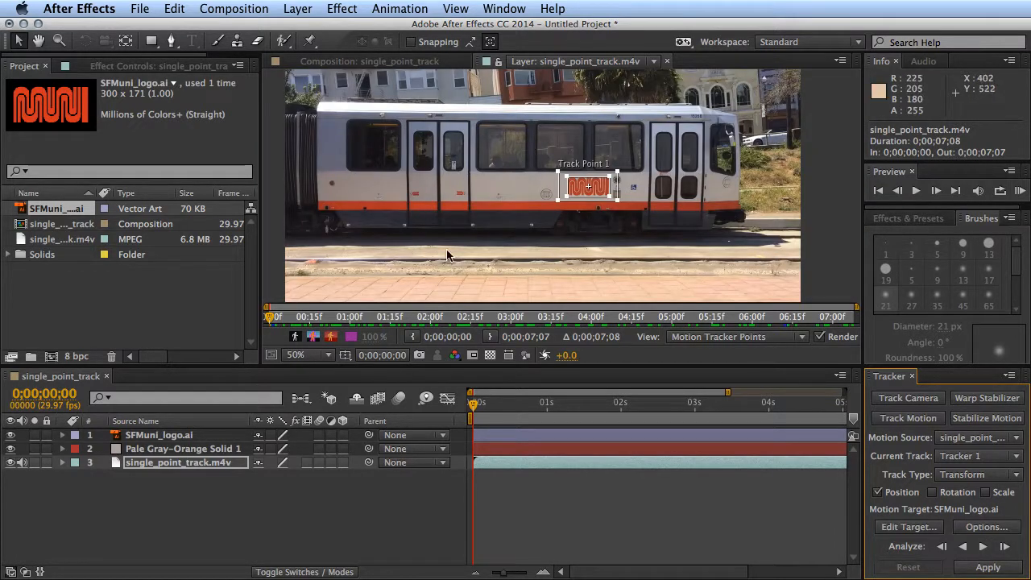
click(983, 547)
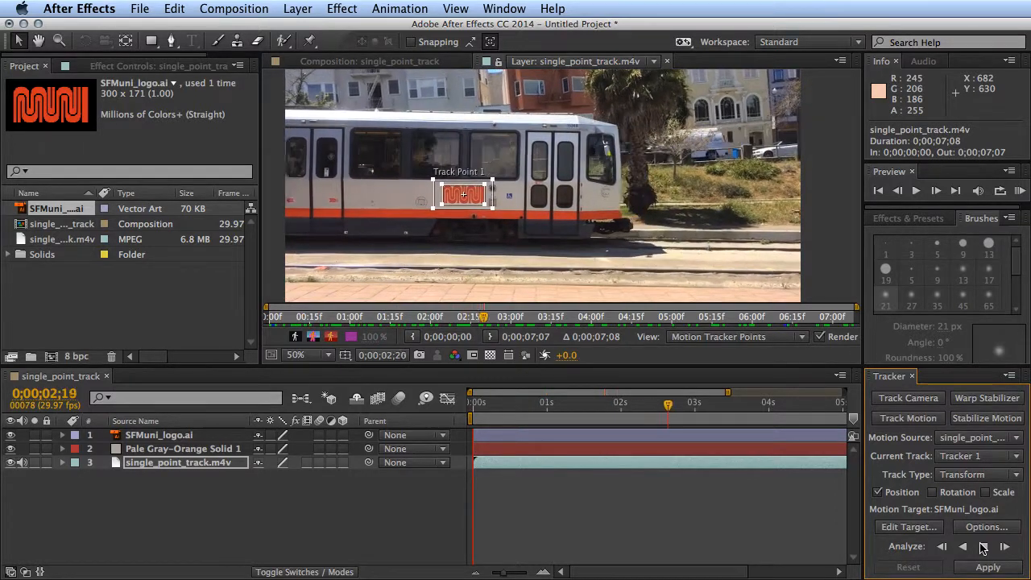
click(983, 548)
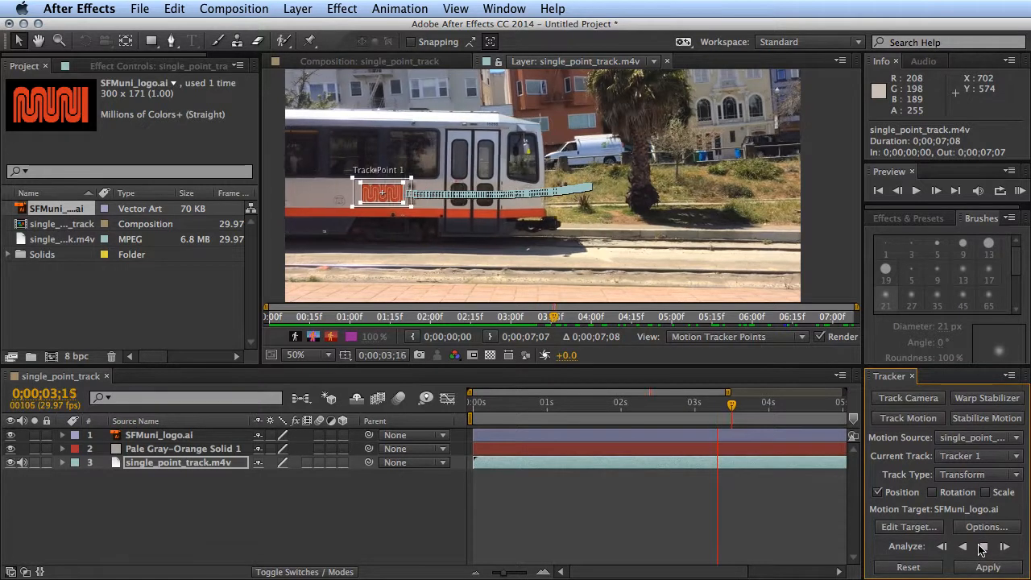
click(983, 547)
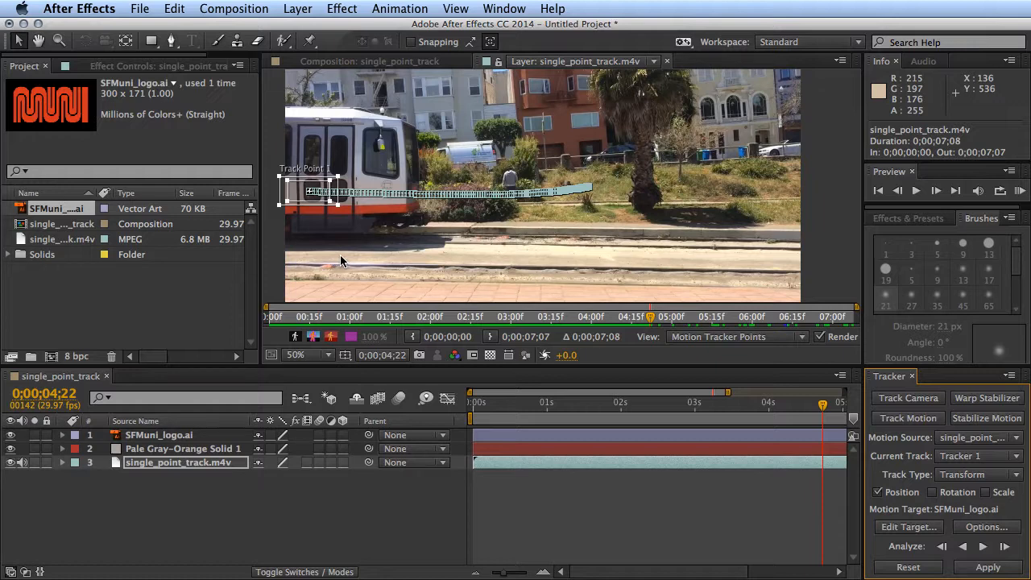
Step: Try re-analyzing forward from 0;00;02;12 with the track point moved up onto the train window, and undo the analysis and the move
drag(822, 404, 650, 392)
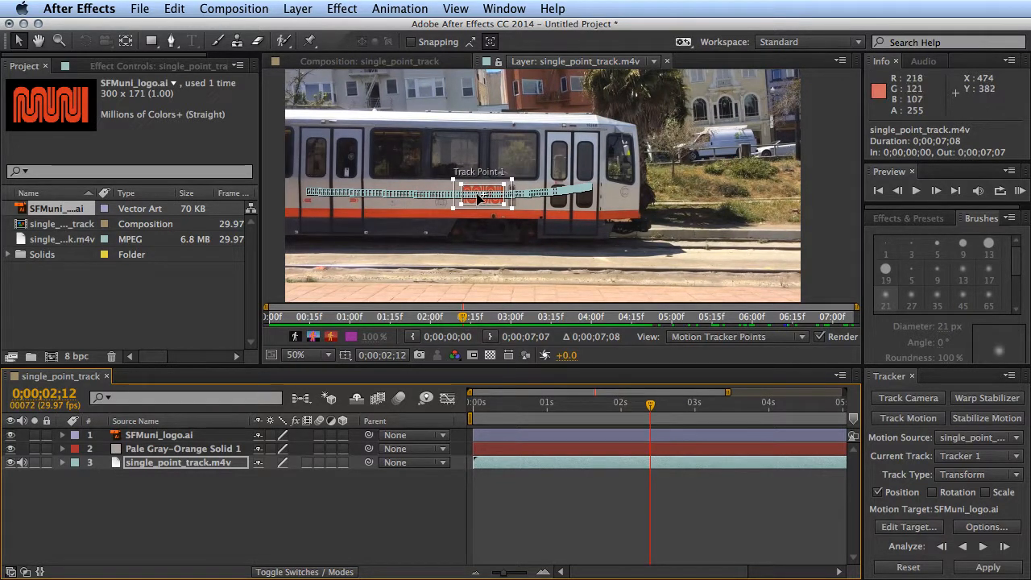
drag(482, 194, 480, 154)
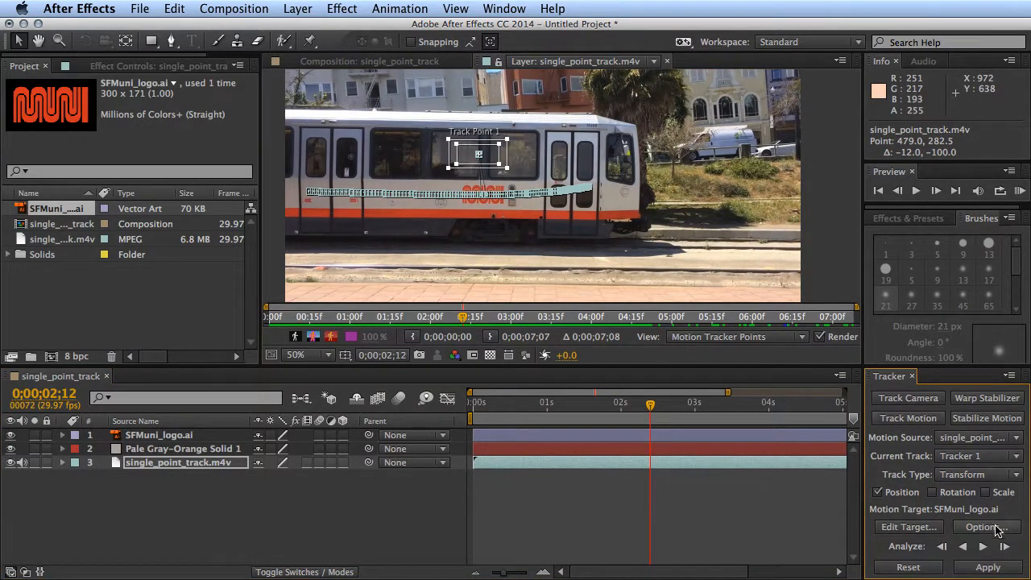
click(985, 547)
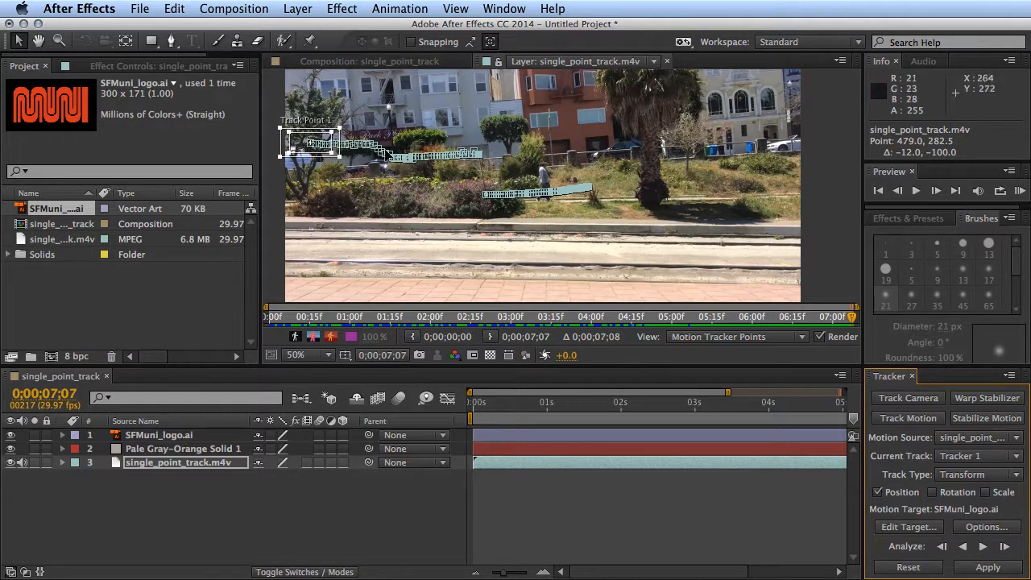
key(super+z)
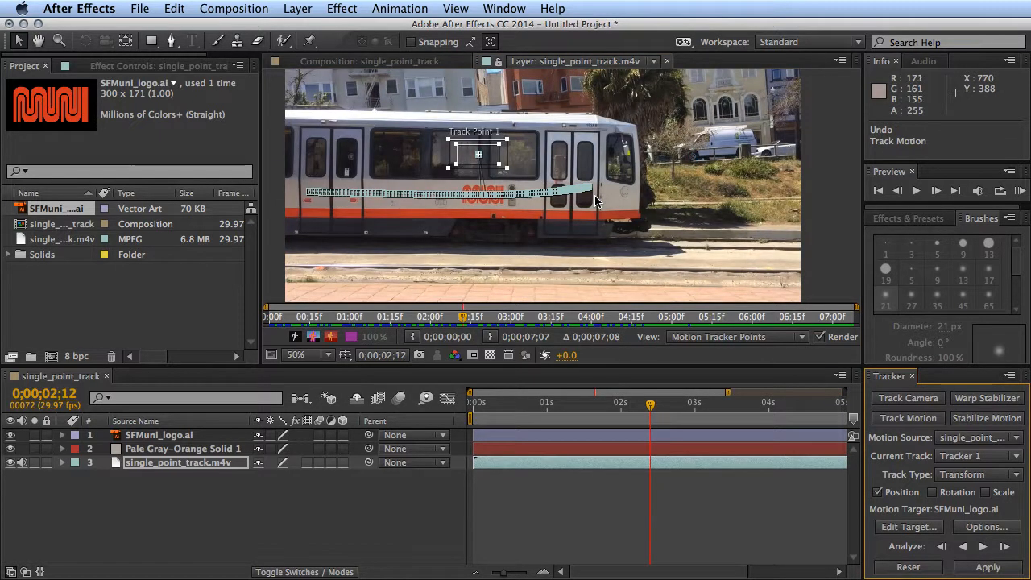
key(super+z)
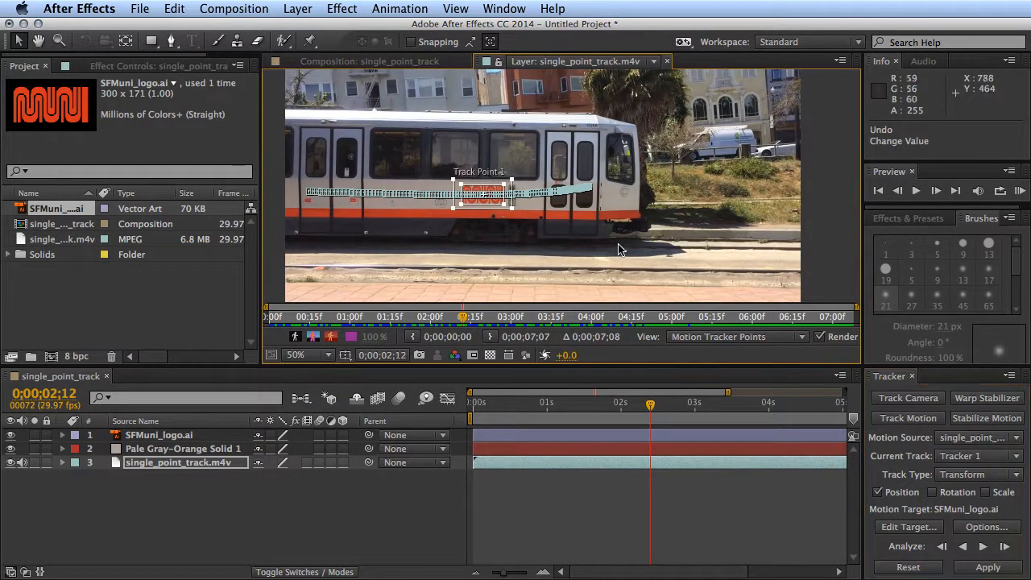
Step: Re-analyze the logo's motion forward from 0;00;02;12 and stop at 0;00;05;17, after the train has passed
click(984, 547)
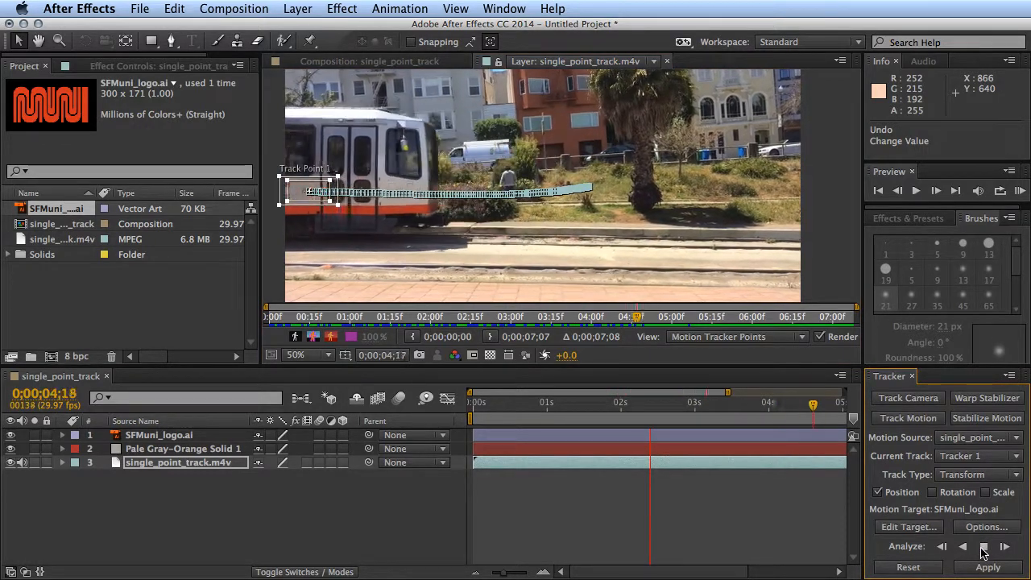
click(984, 547)
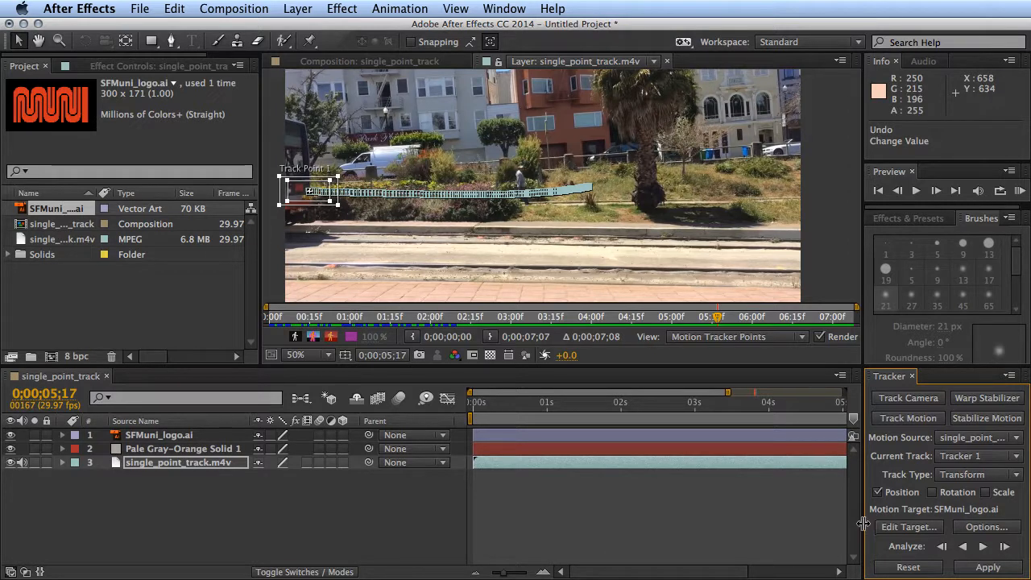
Step: Set the motion target to the Pale Gray-Orange Solid 1 layer and apply the tracking data in X and Y
click(904, 527)
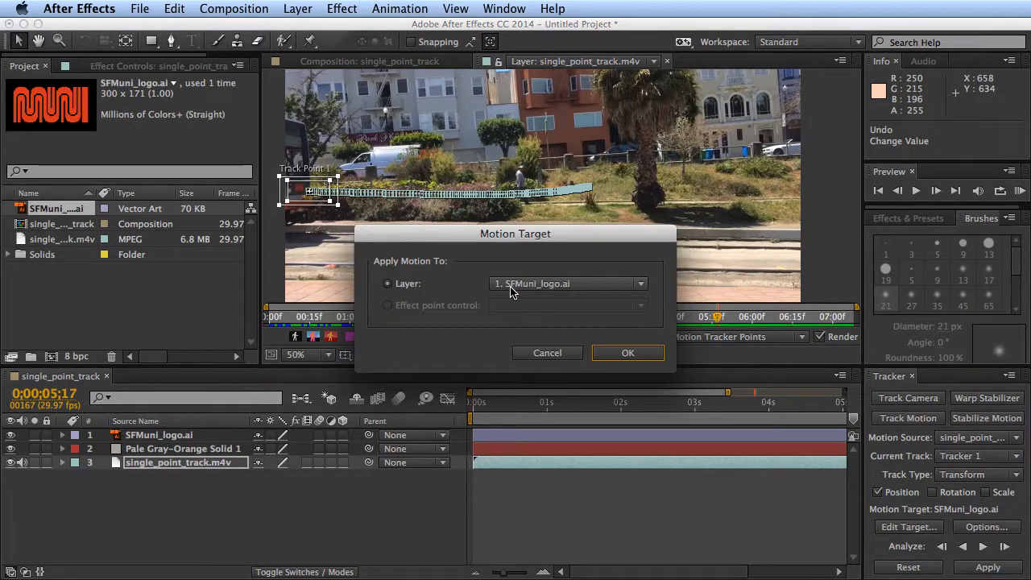
click(547, 288)
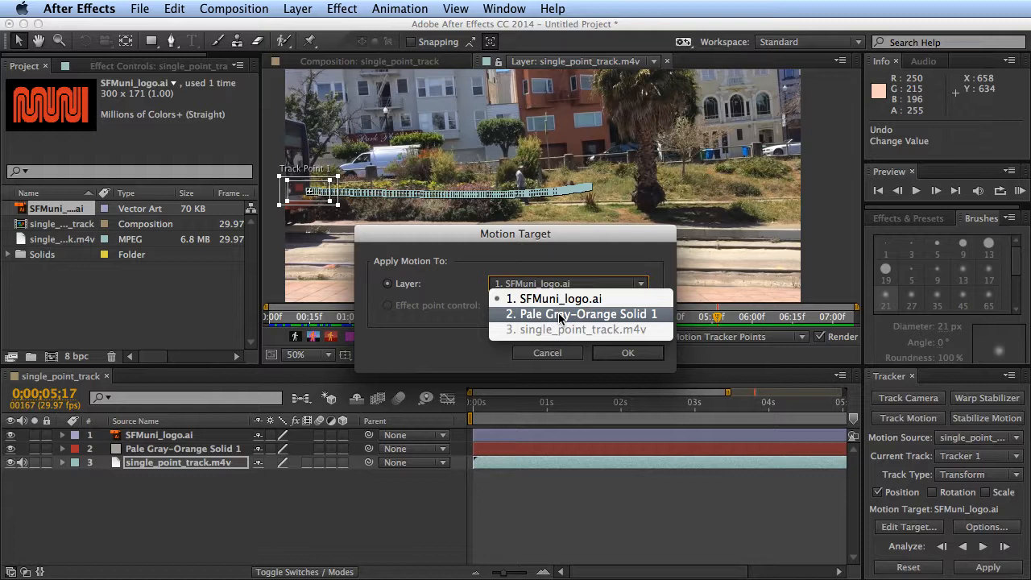
click(613, 318)
click(628, 353)
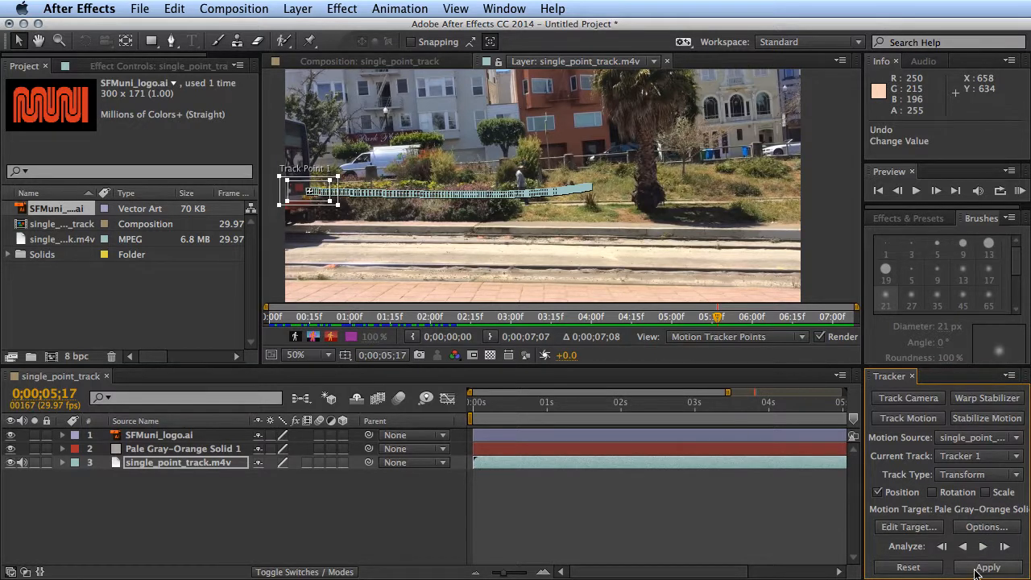
click(985, 567)
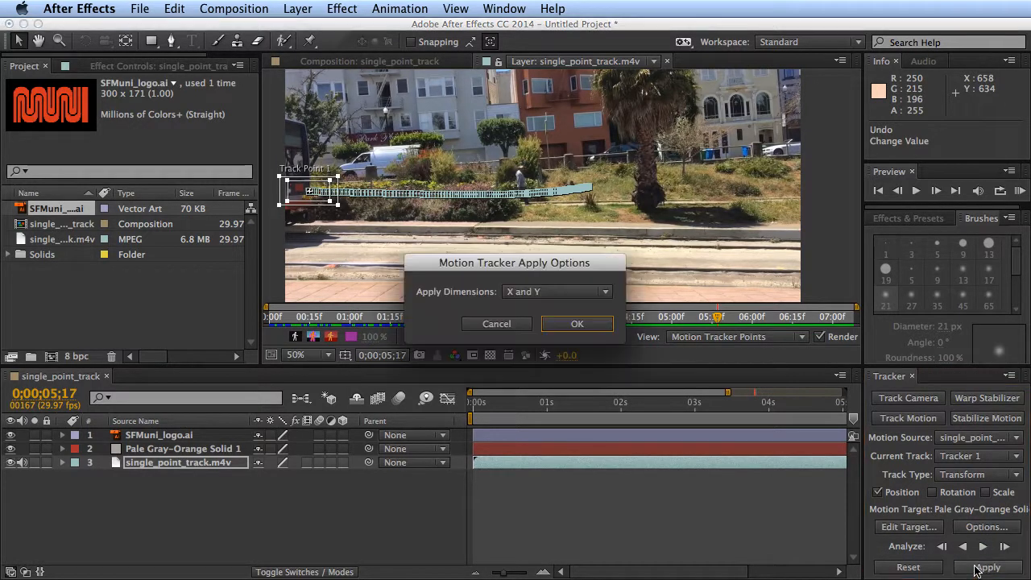
click(579, 325)
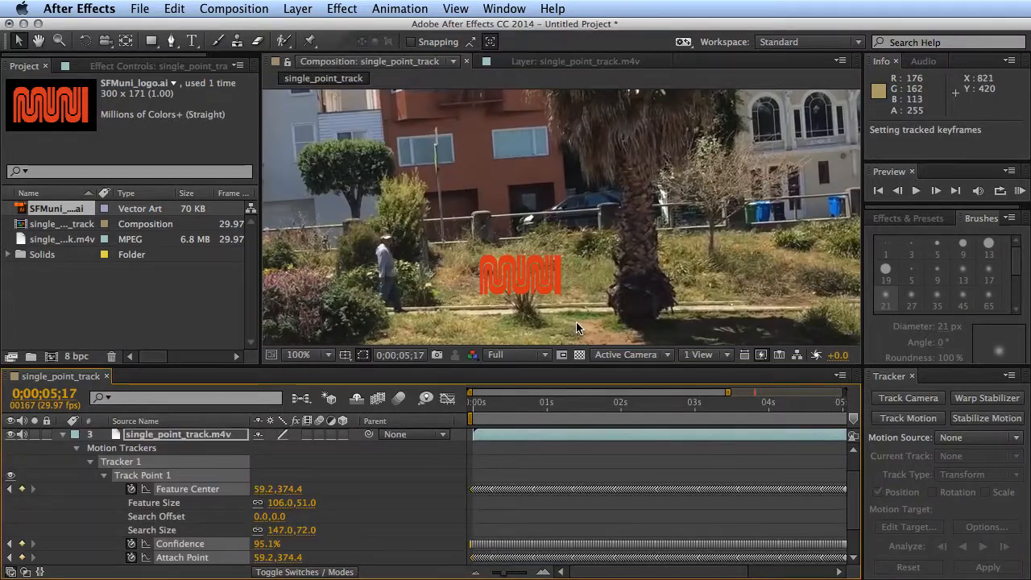
Step: Return to the first frame with the whole train in view to check the tracked solid's position
scroll(508, 428, down, 1)
scroll(506, 264, down, 1)
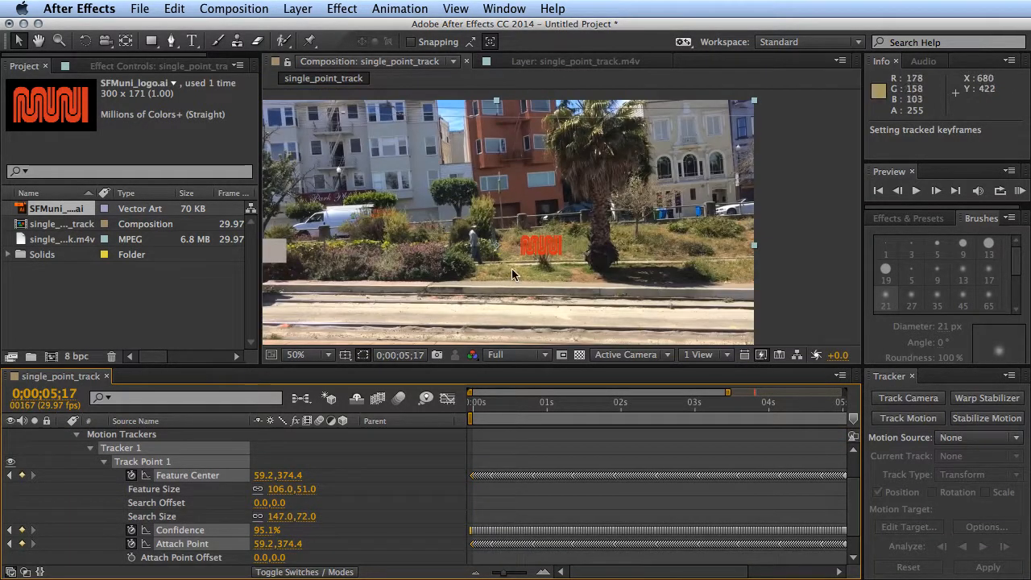
drag(481, 402, 455, 435)
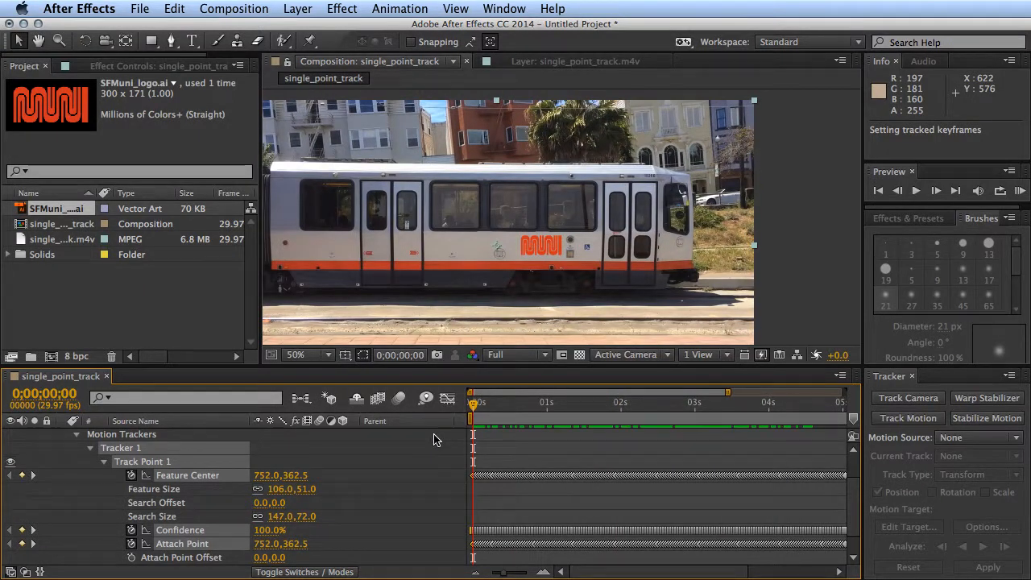